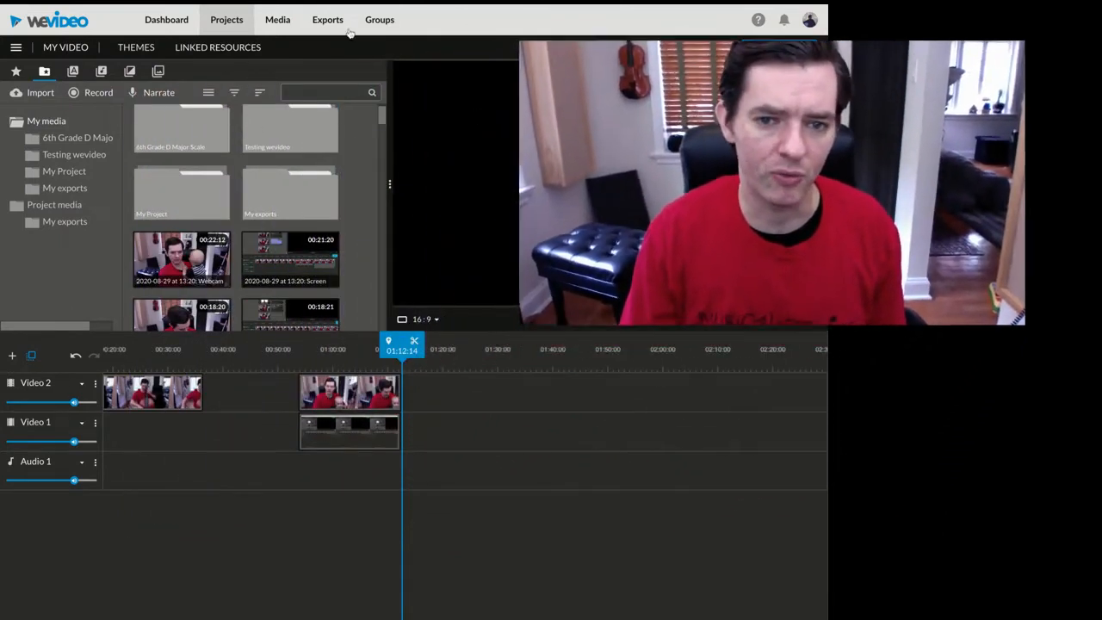
# Save and exit the current edit, and open the Tutorial Virtual Ensemble project from the projects list
pyautogui.click(229, 24)
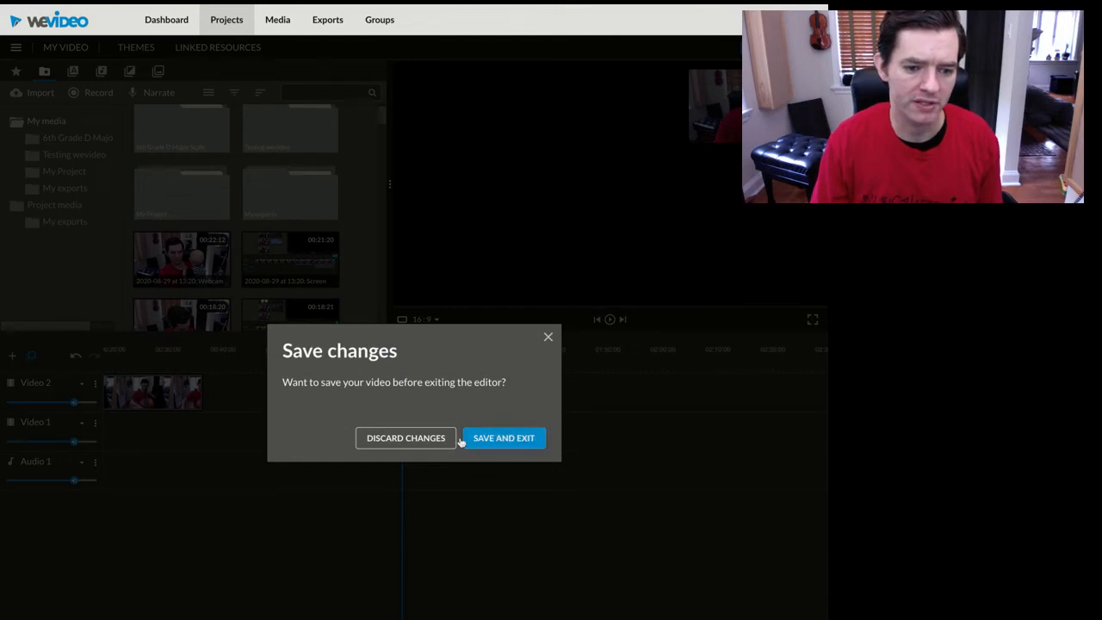
pyautogui.click(504, 439)
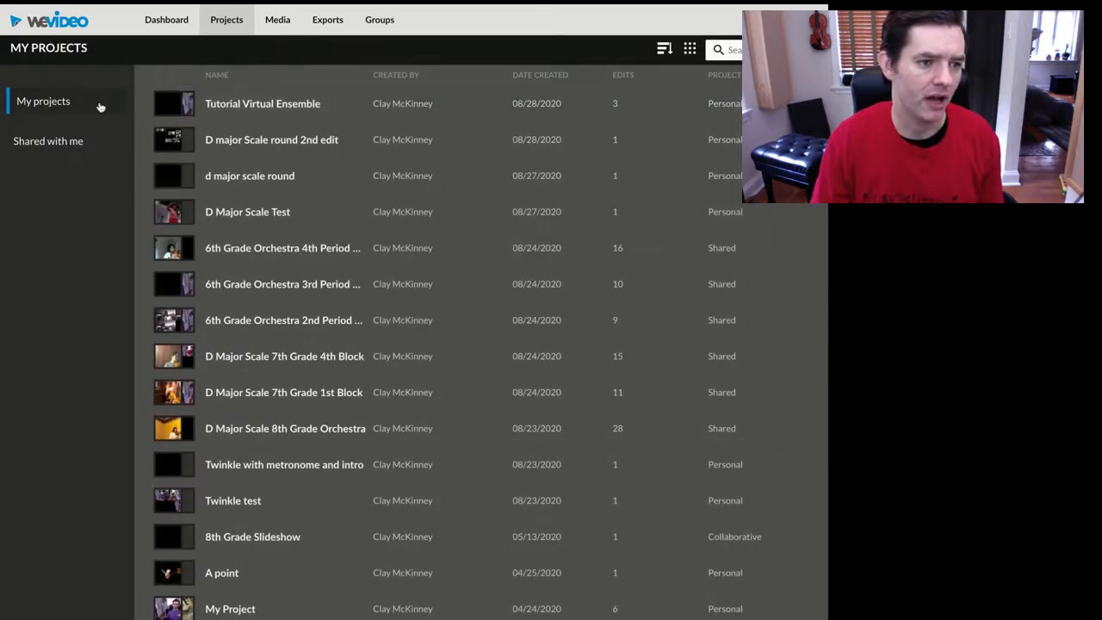
pyautogui.click(274, 105)
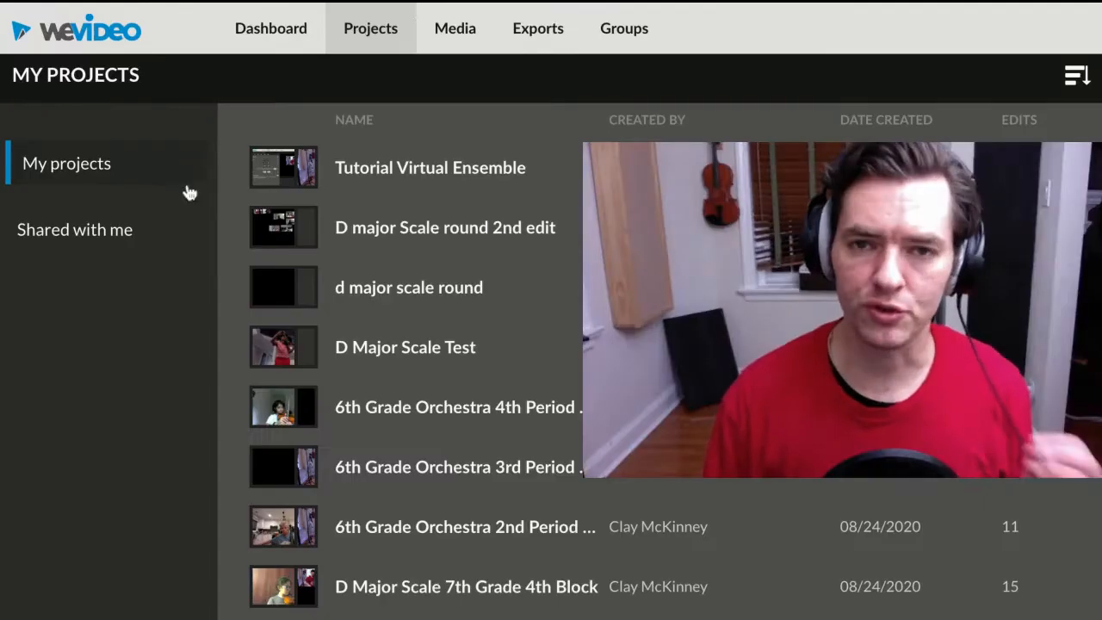
# Review the projects shared with the account and return to the account's own projects
pyautogui.click(370, 34)
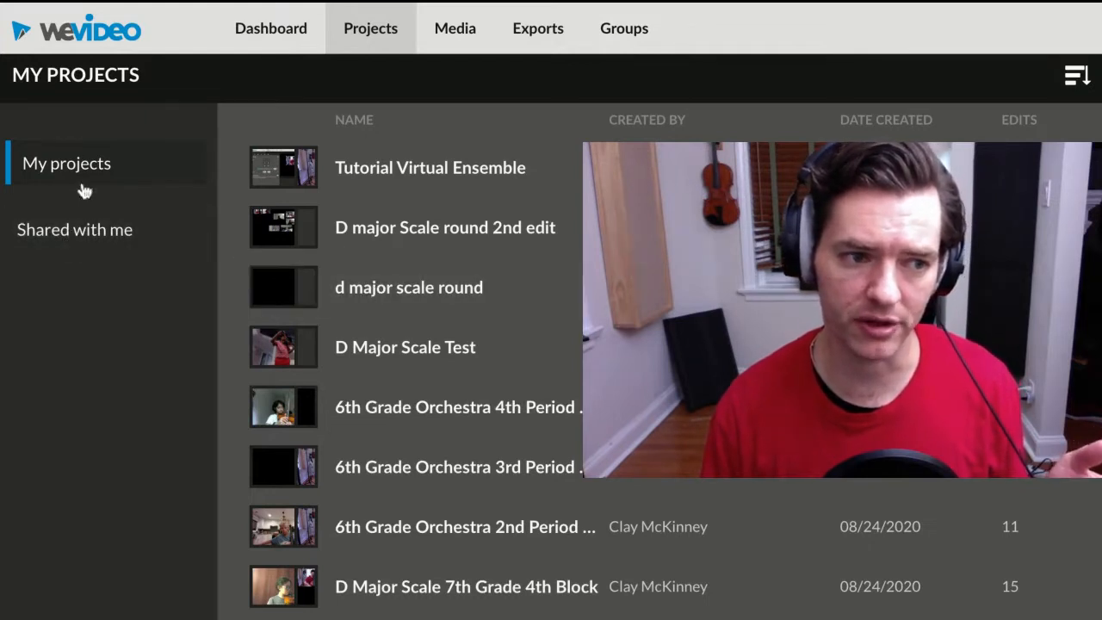
pyautogui.click(66, 238)
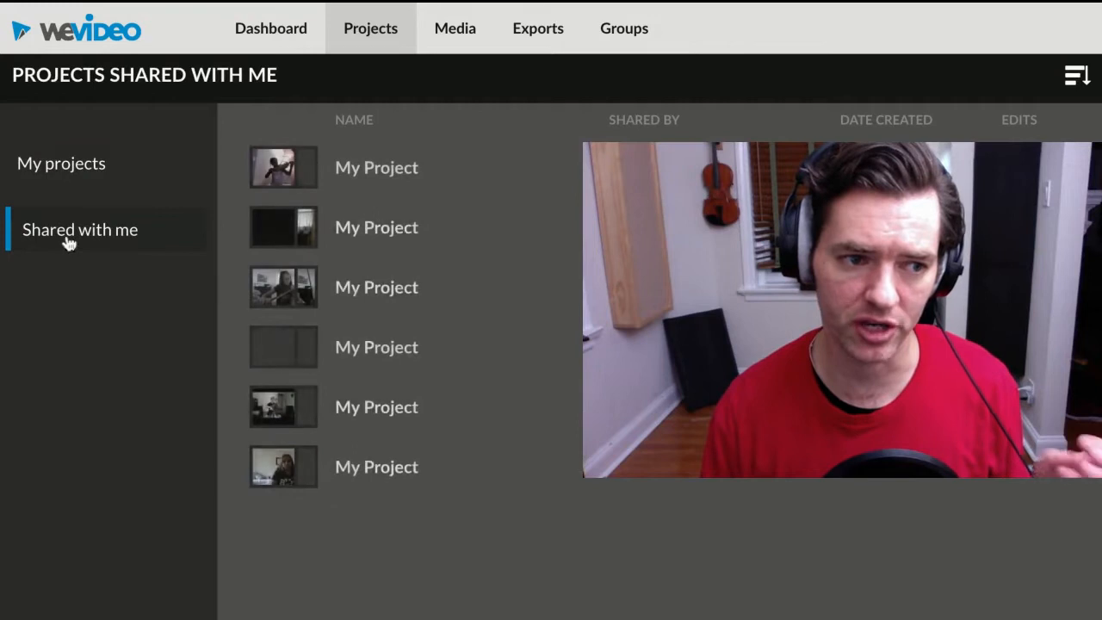
pyautogui.click(68, 185)
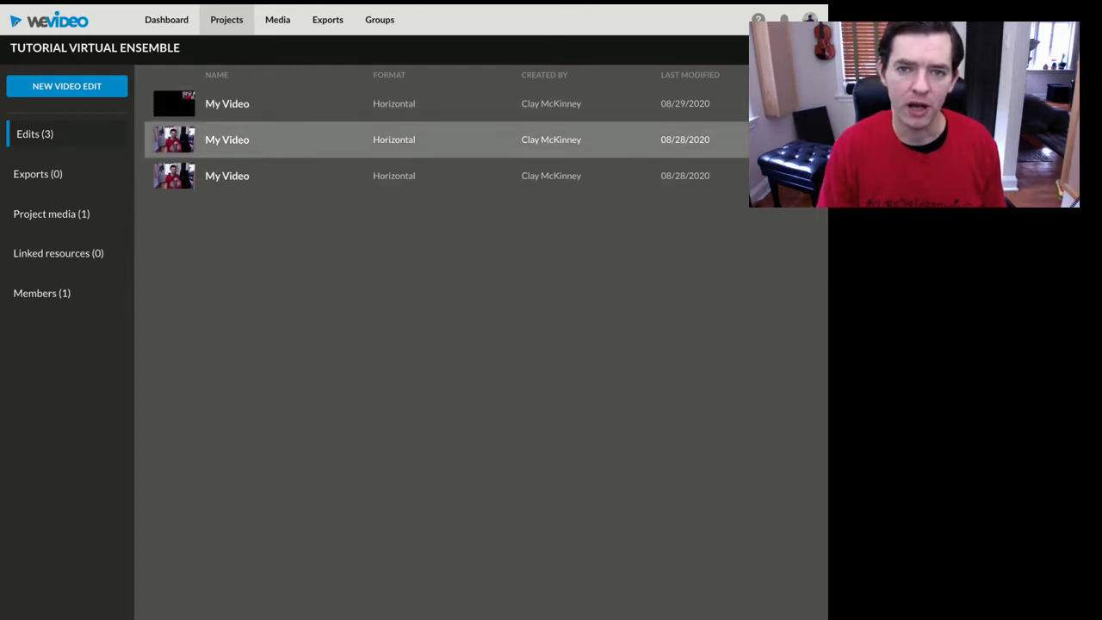
# Create a new video edit in the Tutorial Virtual Ensemble project from the Blank edit template
pyautogui.click(110, 87)
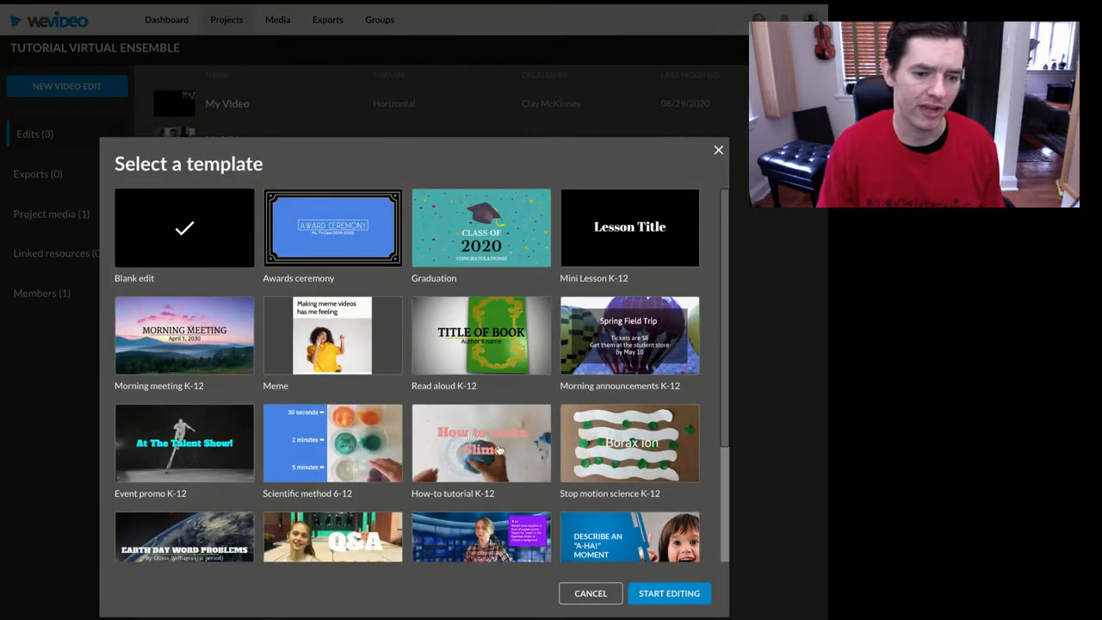
pyautogui.scroll(-3, 500, 449)
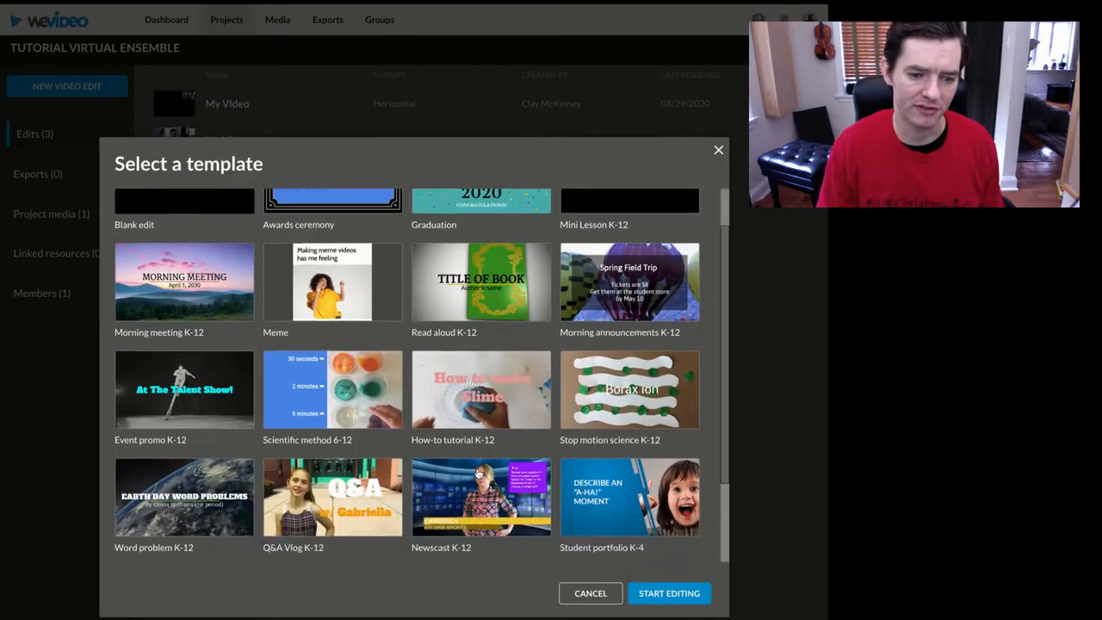
pyautogui.scroll(3, 479, 472)
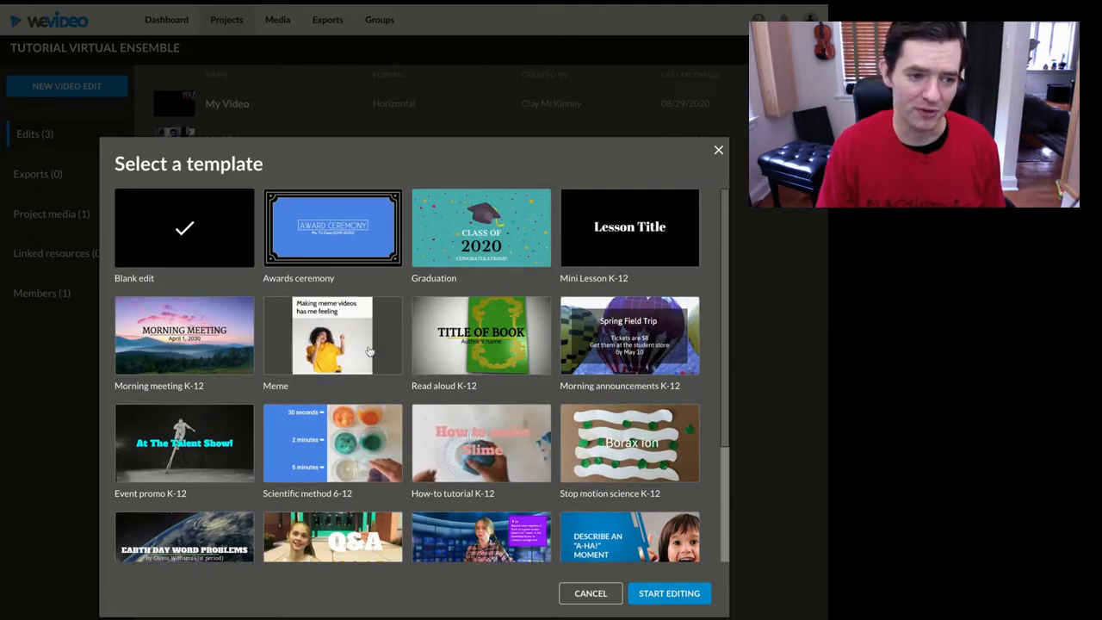
pyautogui.click(663, 594)
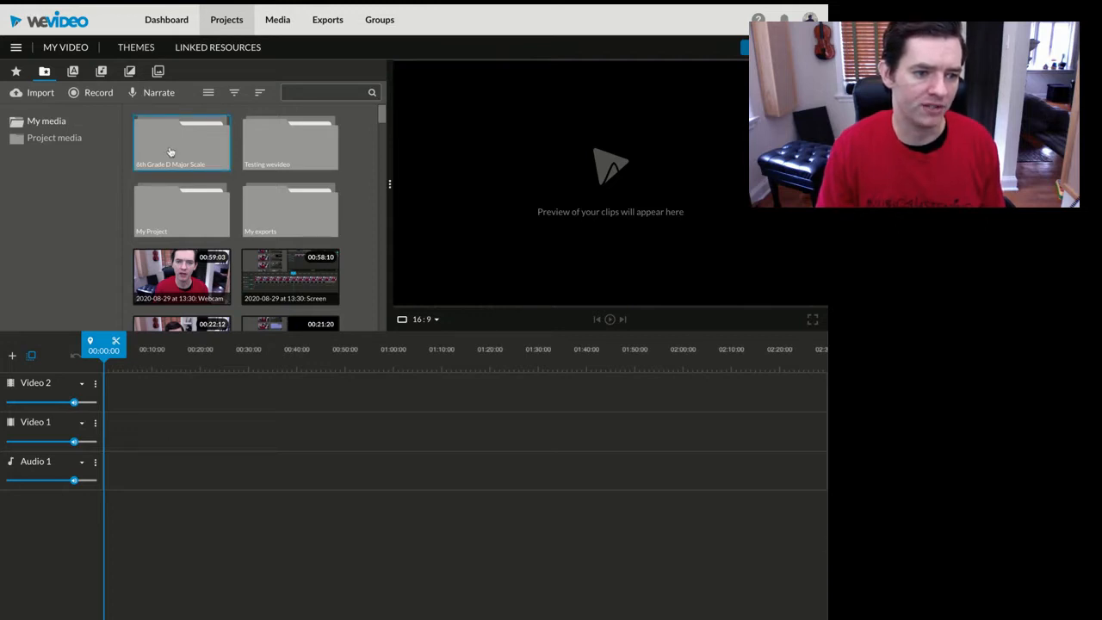
# Place the 2020-08-24 webcam clip from the project media at the start of the Video 1 track
pyautogui.click(54, 139)
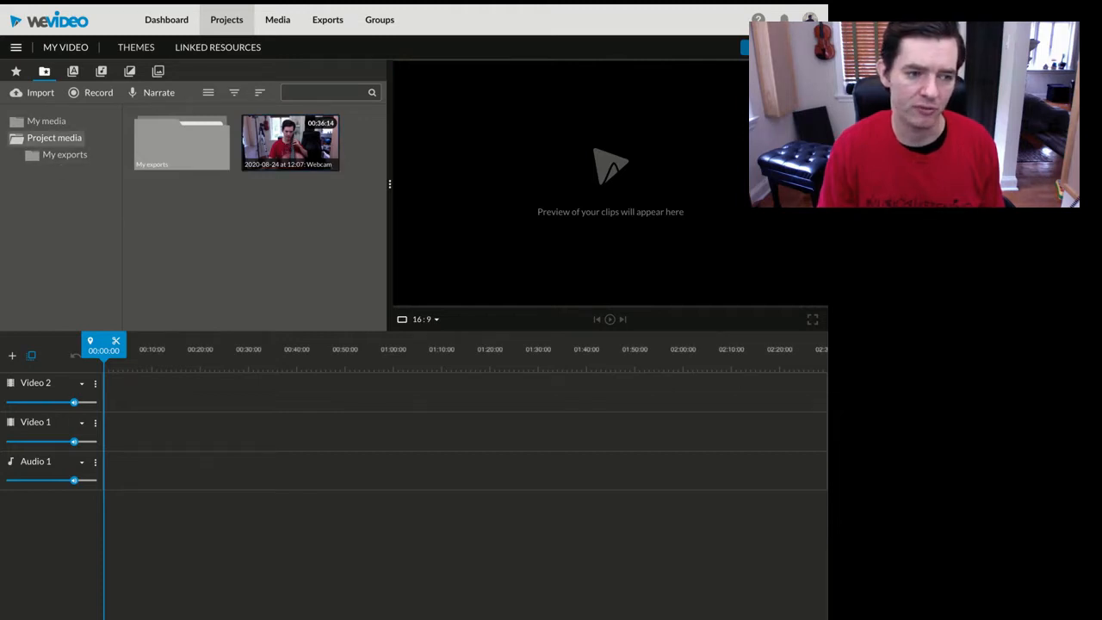
pyautogui.moveTo(289, 142); pyautogui.dragTo(222, 389)
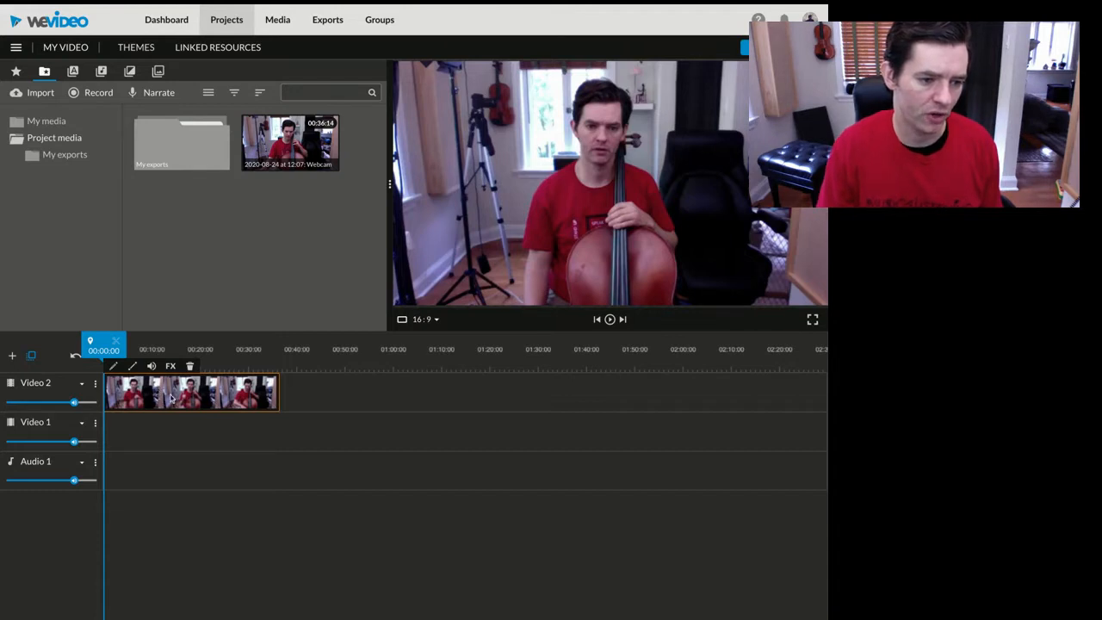
pyautogui.moveTo(176, 398); pyautogui.dragTo(172, 429)
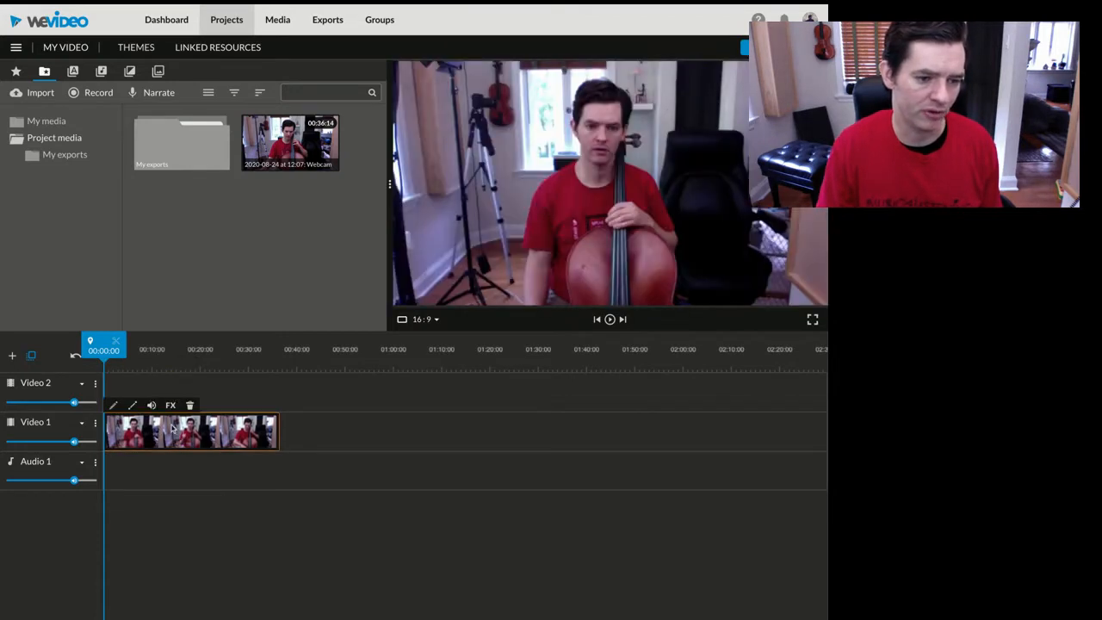
# Play the cello clip on Video 1 and scrub back to its count-in near the beginning
pyautogui.click(608, 319)
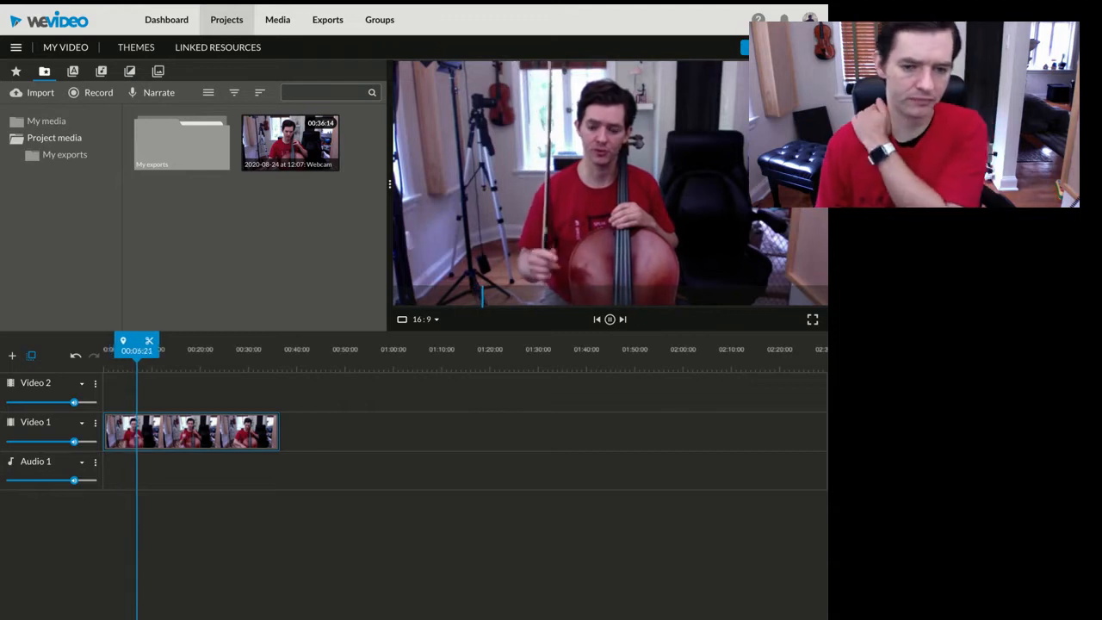
pyautogui.click(611, 319)
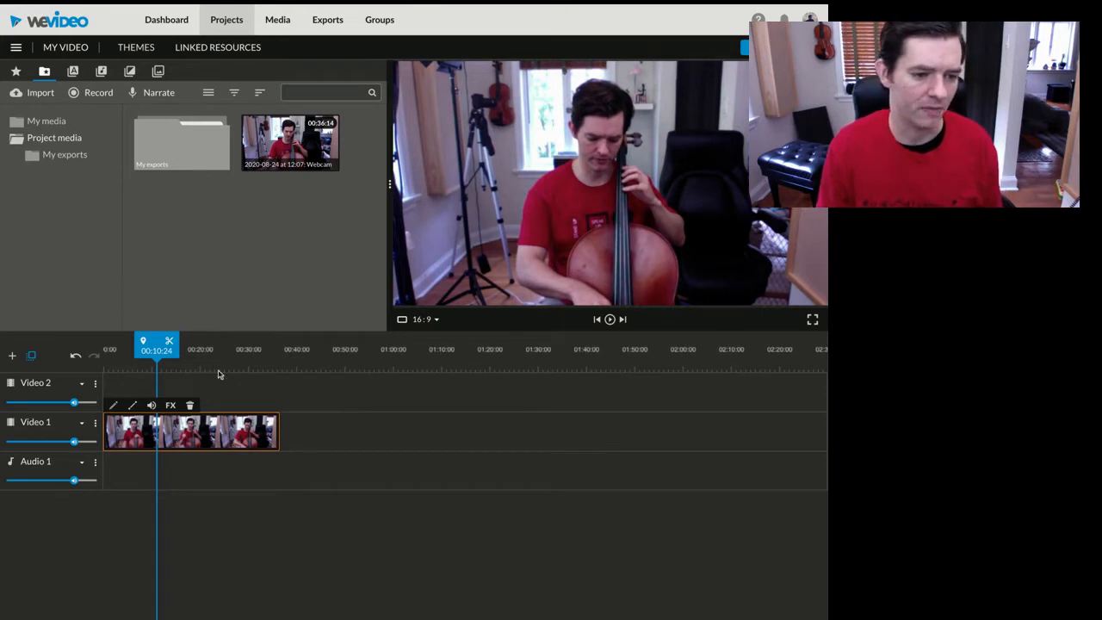
pyautogui.moveTo(136, 343); pyautogui.dragTo(94, 343)
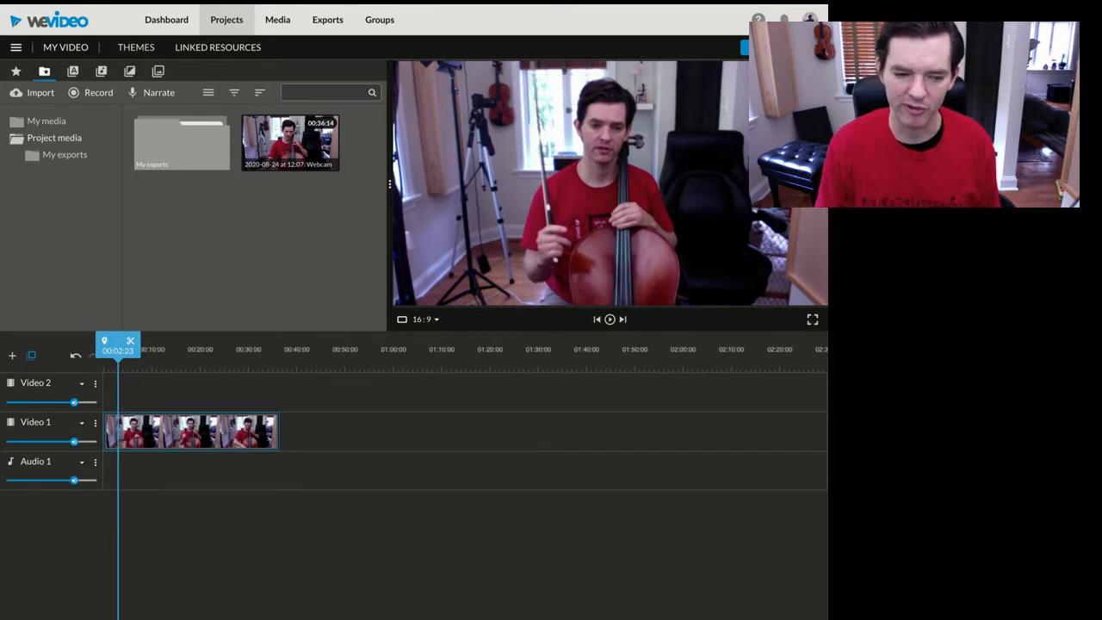
pyautogui.click(191, 432)
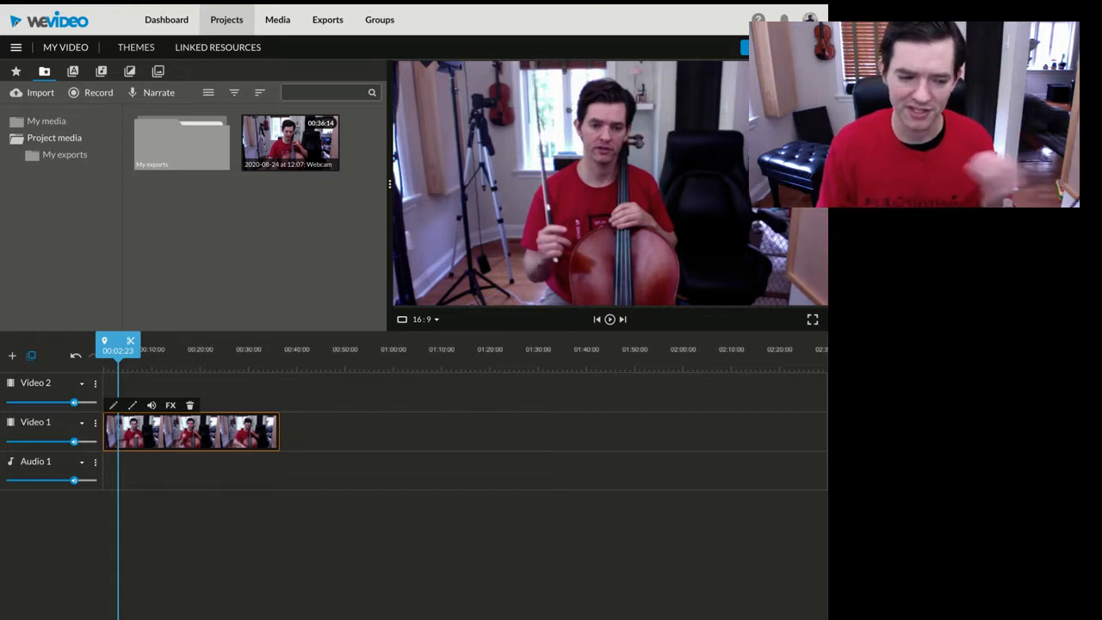
pyautogui.moveTo(114, 341); pyautogui.dragTo(119, 341)
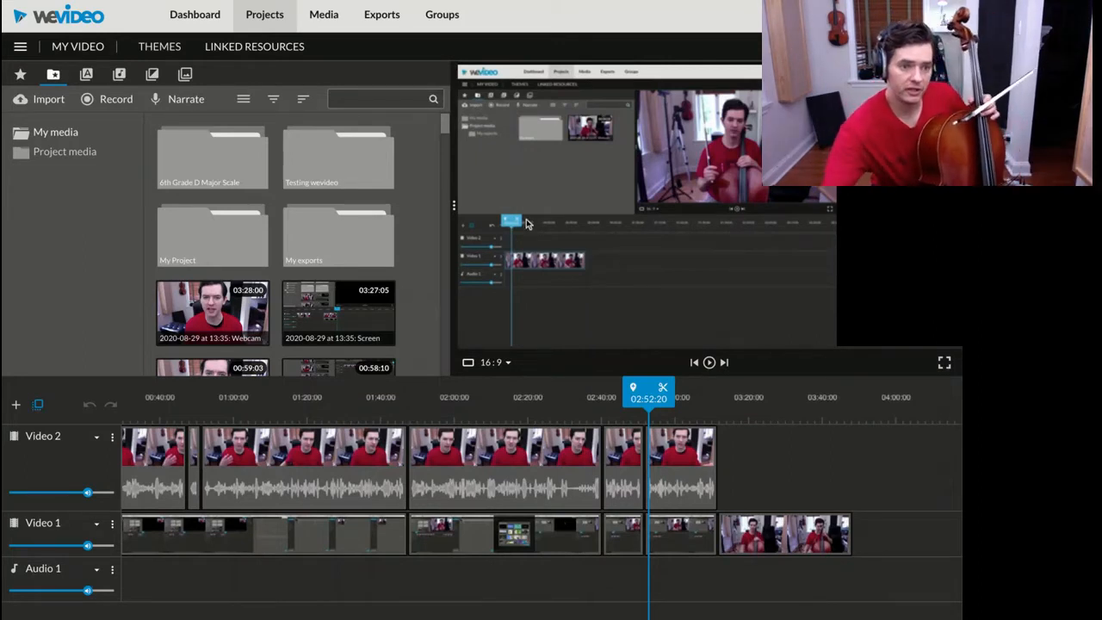
# Start a Screen & webcam recording with FaceTime HD Camera and the default AT2020USB+ microphone, sharing the entire screen
pyautogui.click(116, 100)
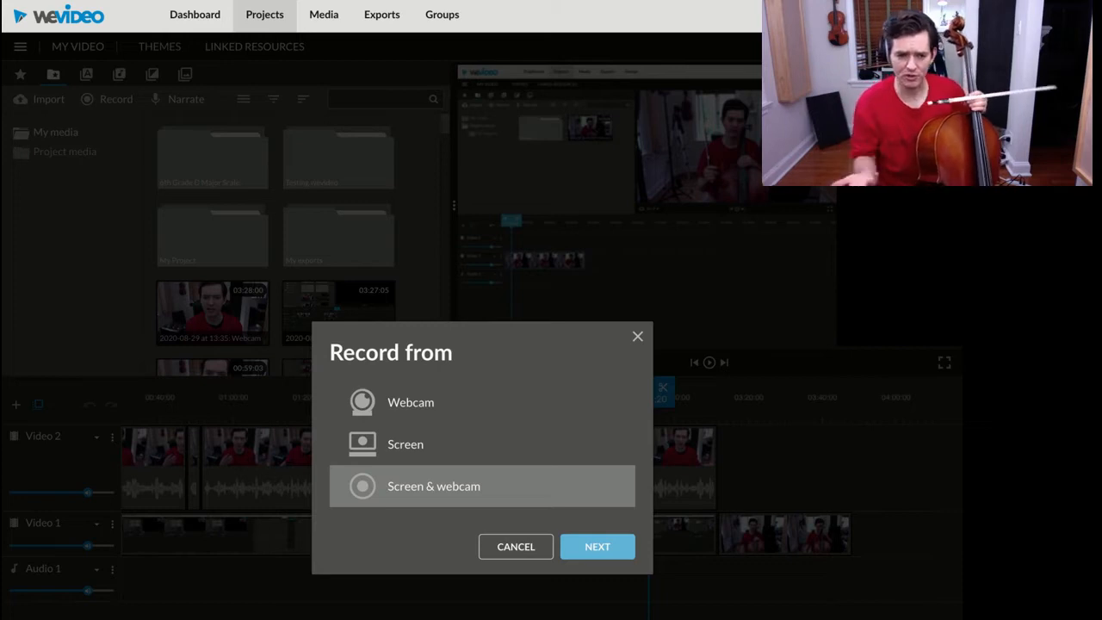
pyautogui.click(597, 547)
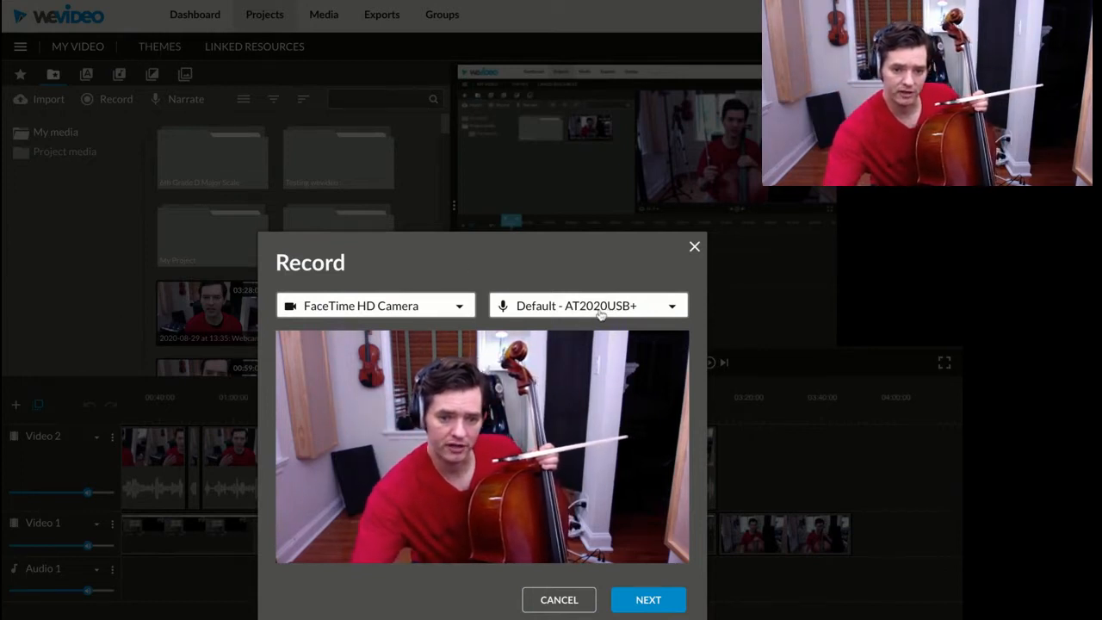
pyautogui.click(663, 601)
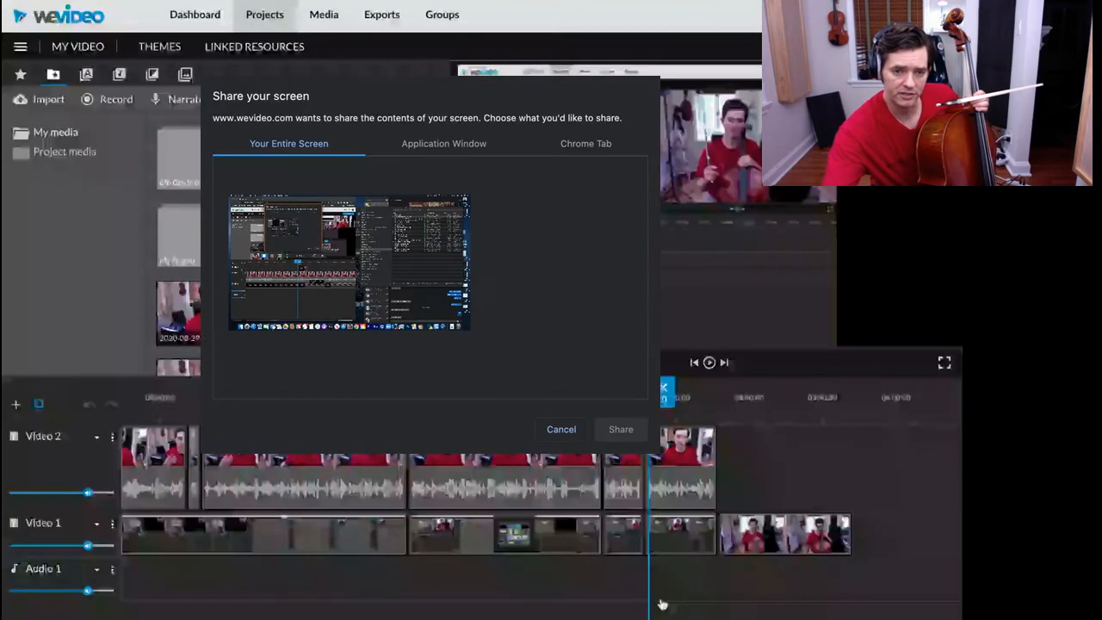
pyautogui.click(428, 229)
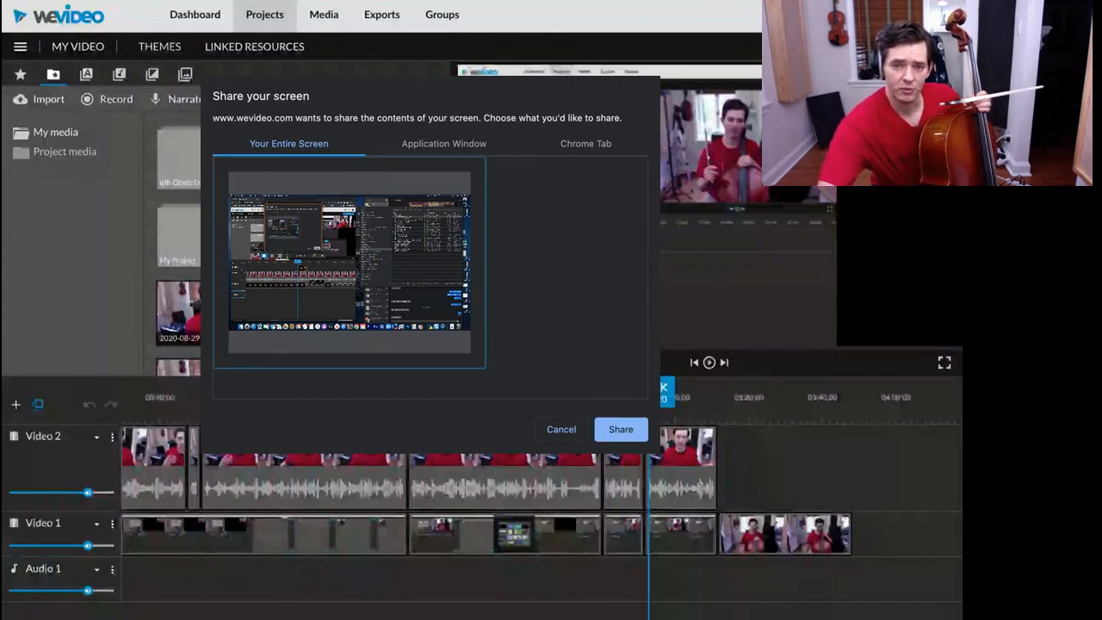
pyautogui.click(621, 430)
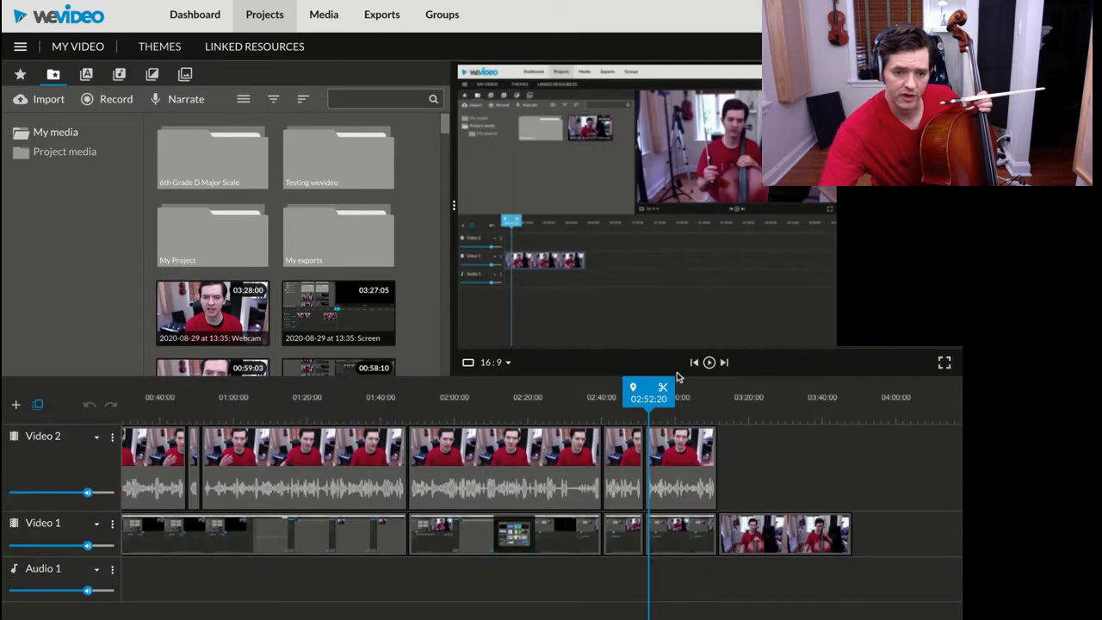
# Move the playhead to the start of the cello clip at 03:11:23 and play the clip while recording
pyautogui.moveTo(640, 387); pyautogui.dragTo(667, 387)
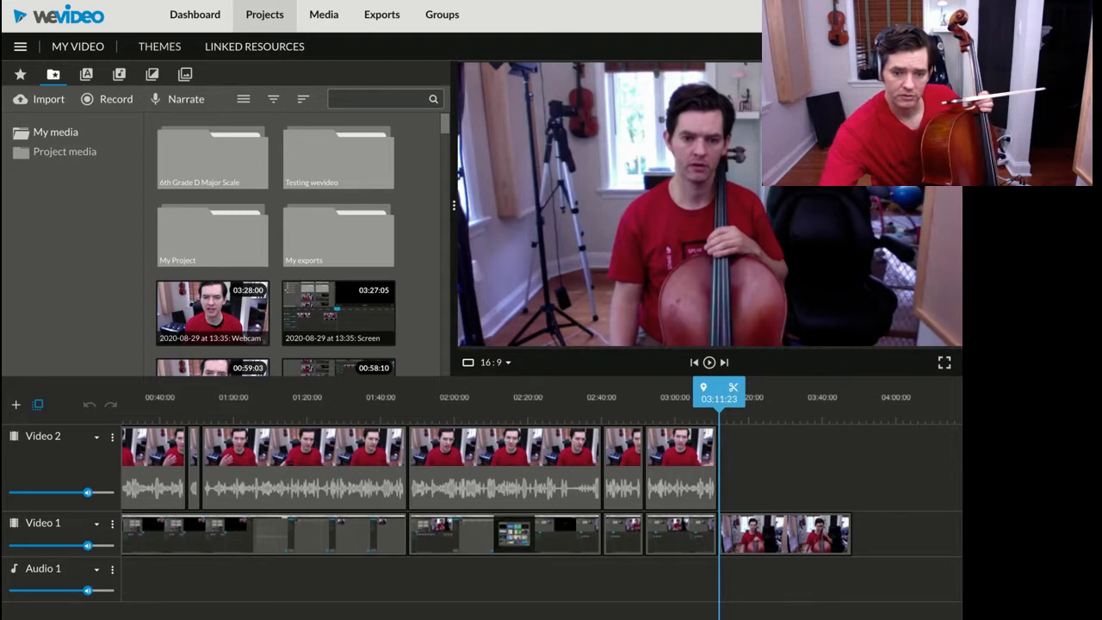
pyautogui.click(708, 363)
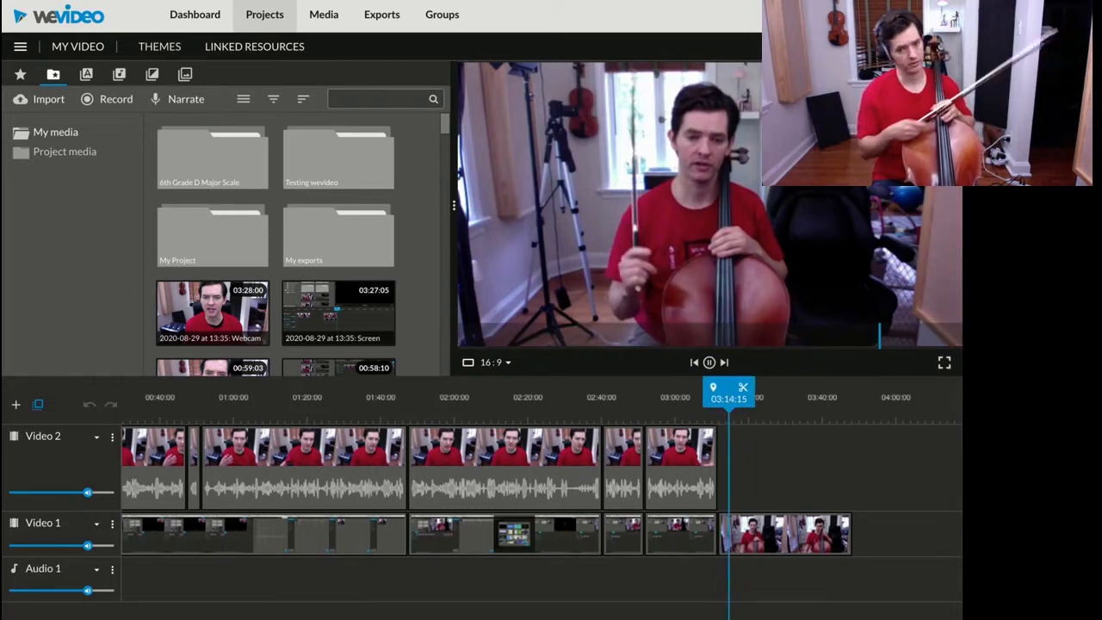
pyautogui.press('space')
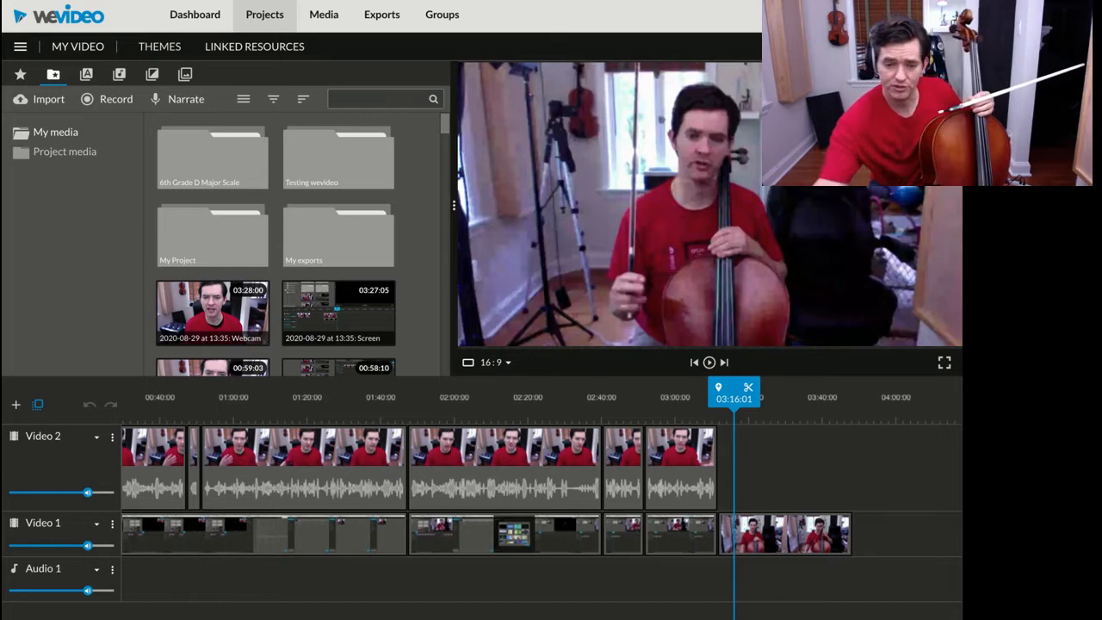
pyautogui.press('space')
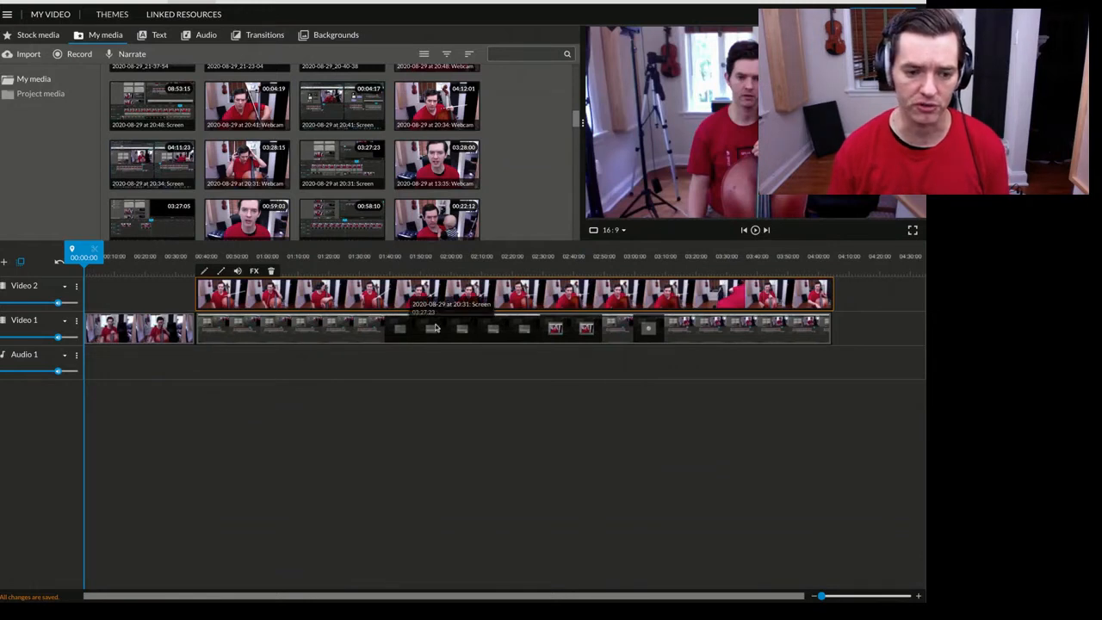
# Examine the reference cello clip on Video 1 and scrub through the new webcam and screen recordings up to 02:18:00
pyautogui.click(156, 340)
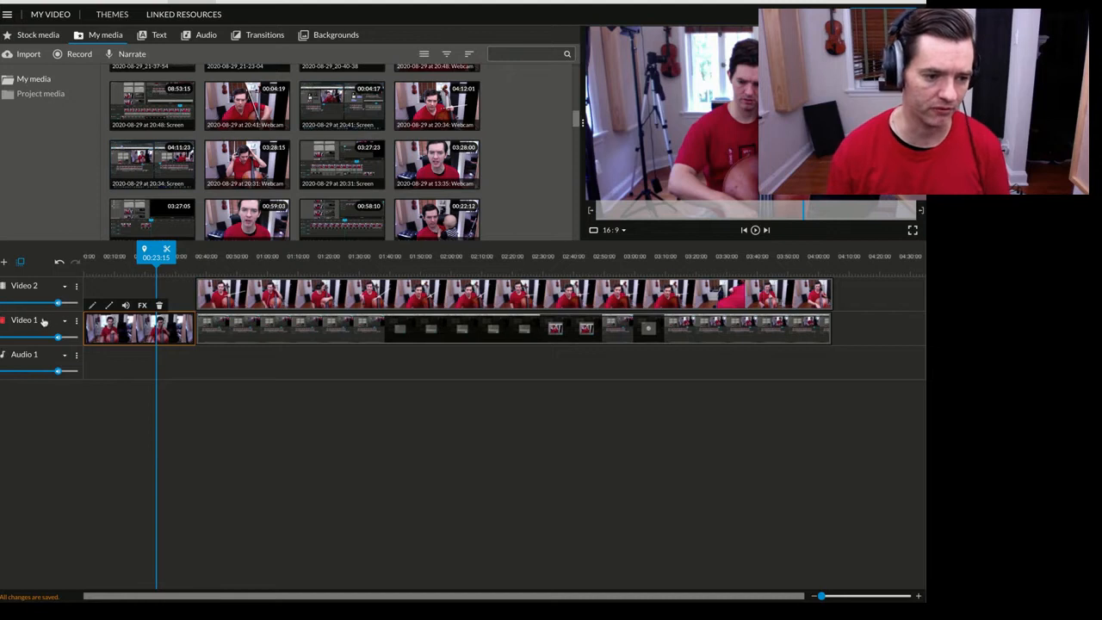
pyautogui.click(267, 324)
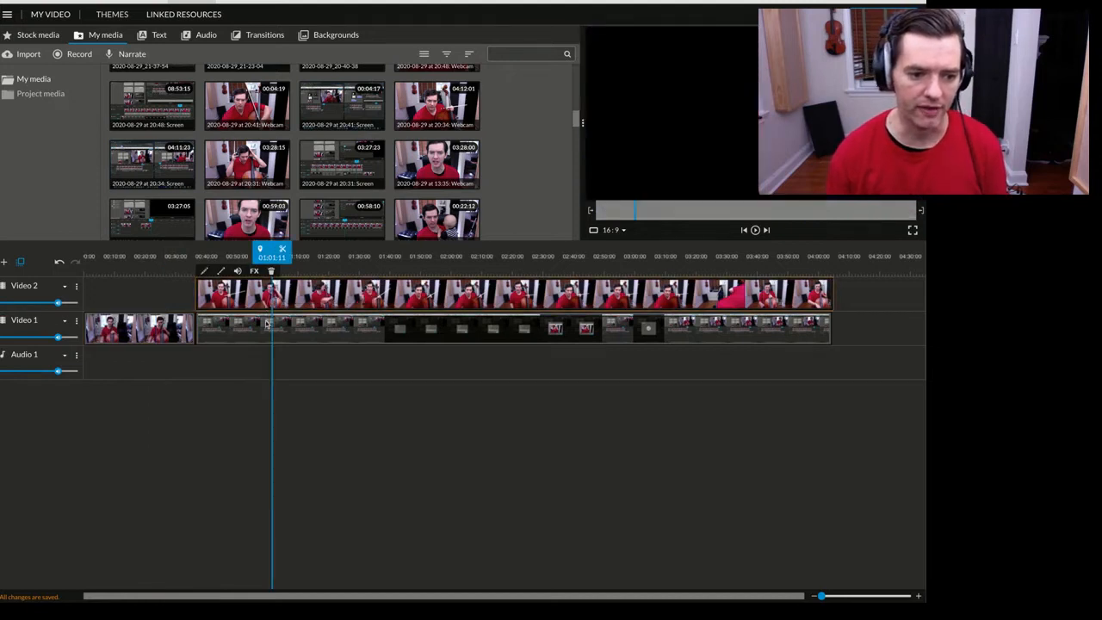
pyautogui.moveTo(266, 249); pyautogui.dragTo(341, 249)
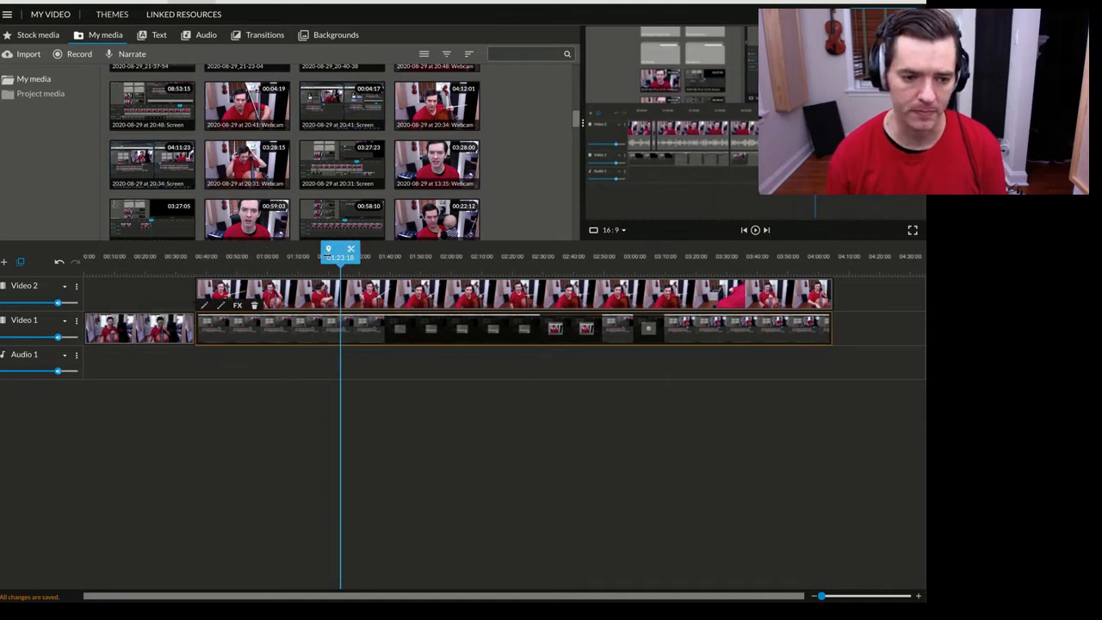
pyautogui.moveTo(341, 249); pyautogui.dragTo(506, 250)
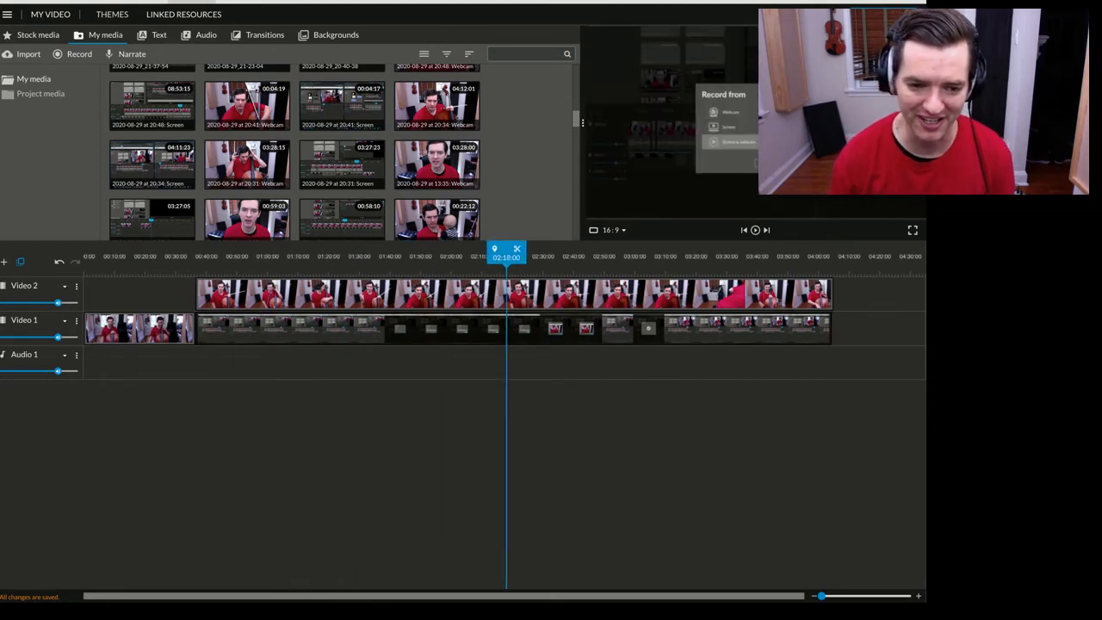
# Delete the screen recording clip from the Video 1 track, keeping the reference cello clip
pyautogui.click(495, 329)
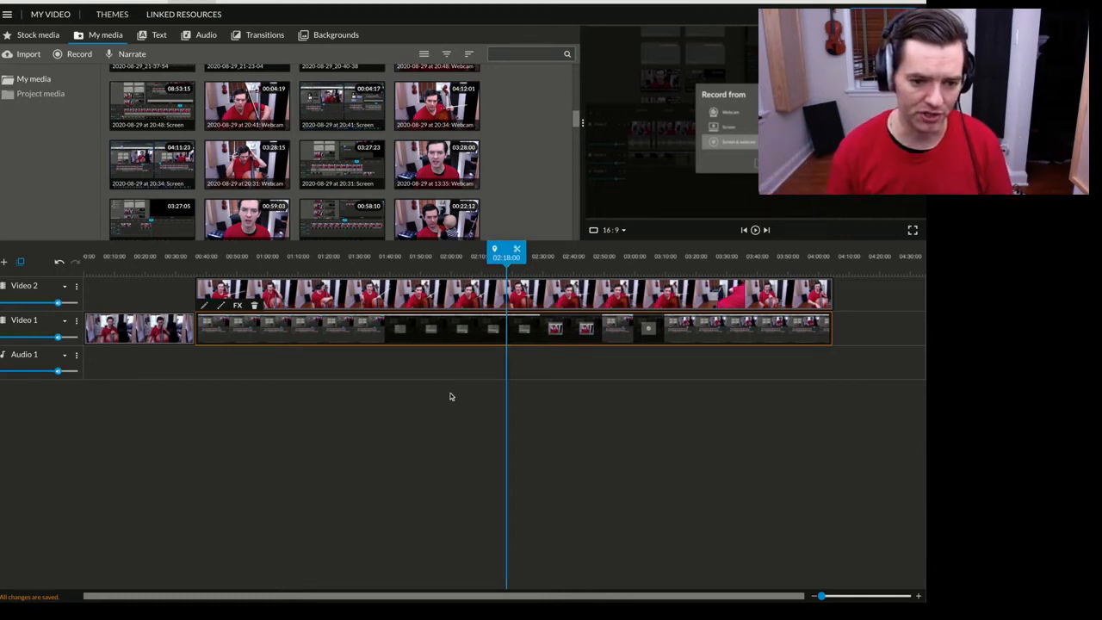
pyautogui.click(451, 334)
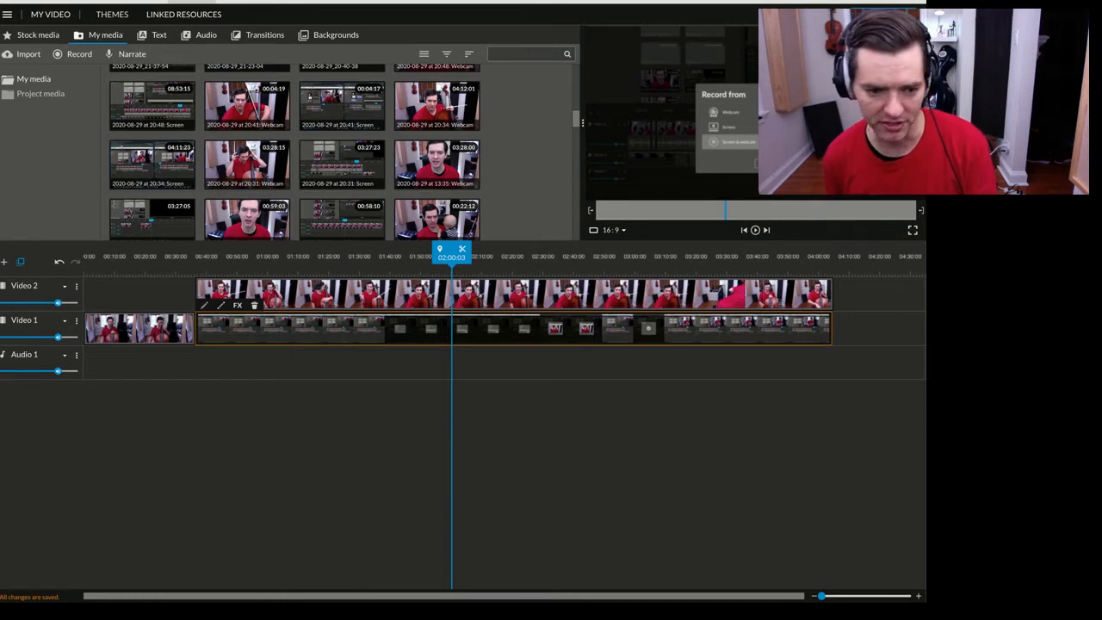
pyautogui.press('Delete')
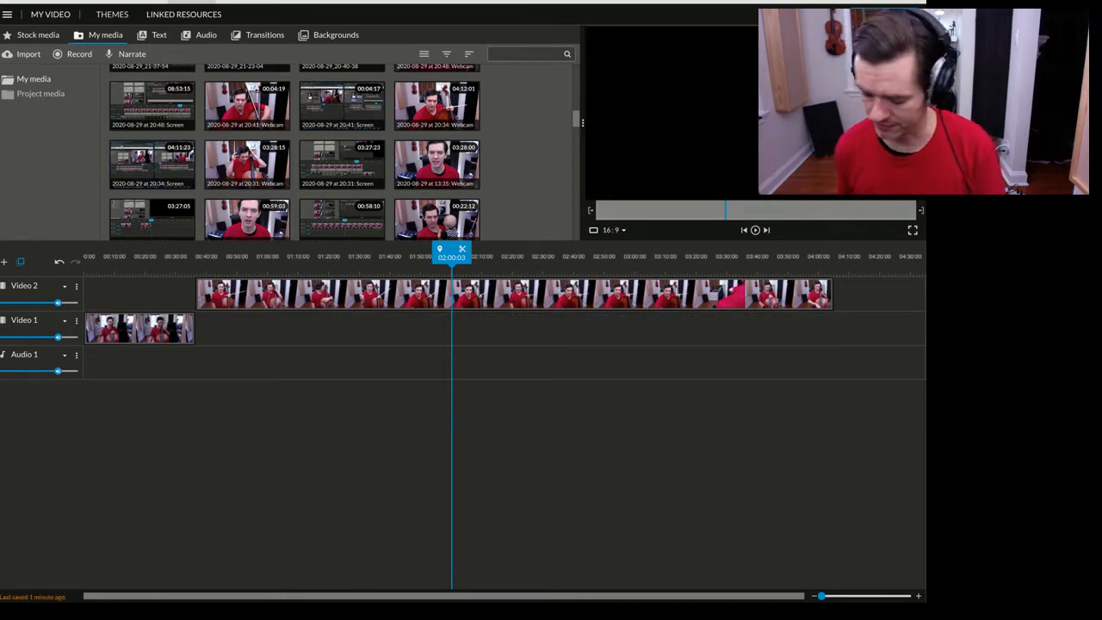
# Show the audio waveform of the webcam recording on the Video 2 track
pyautogui.click(427, 295)
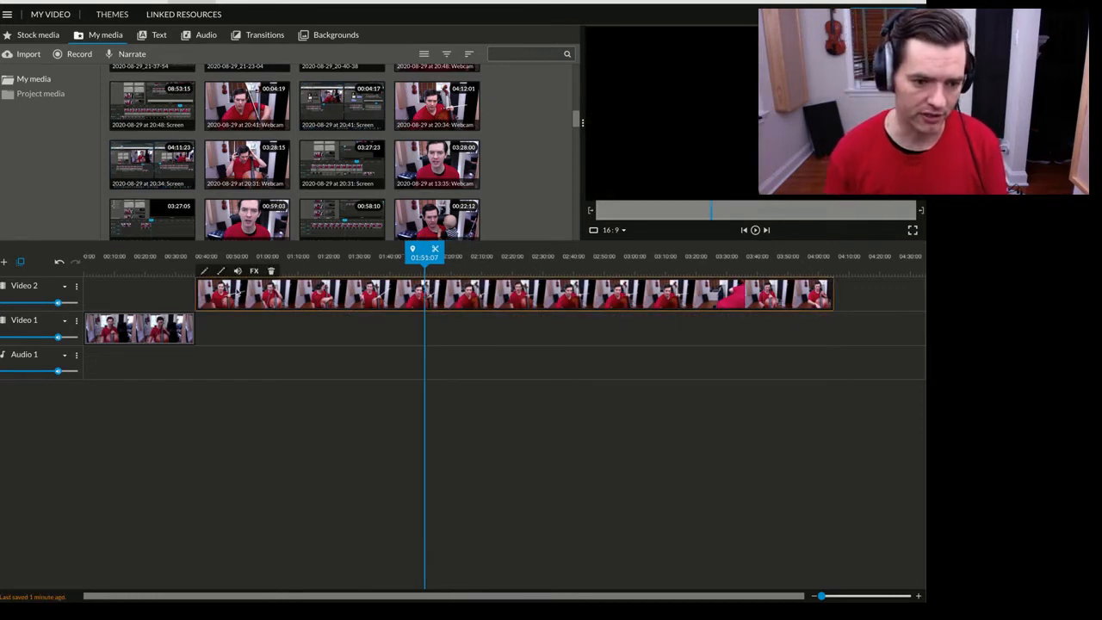
pyautogui.click(238, 272)
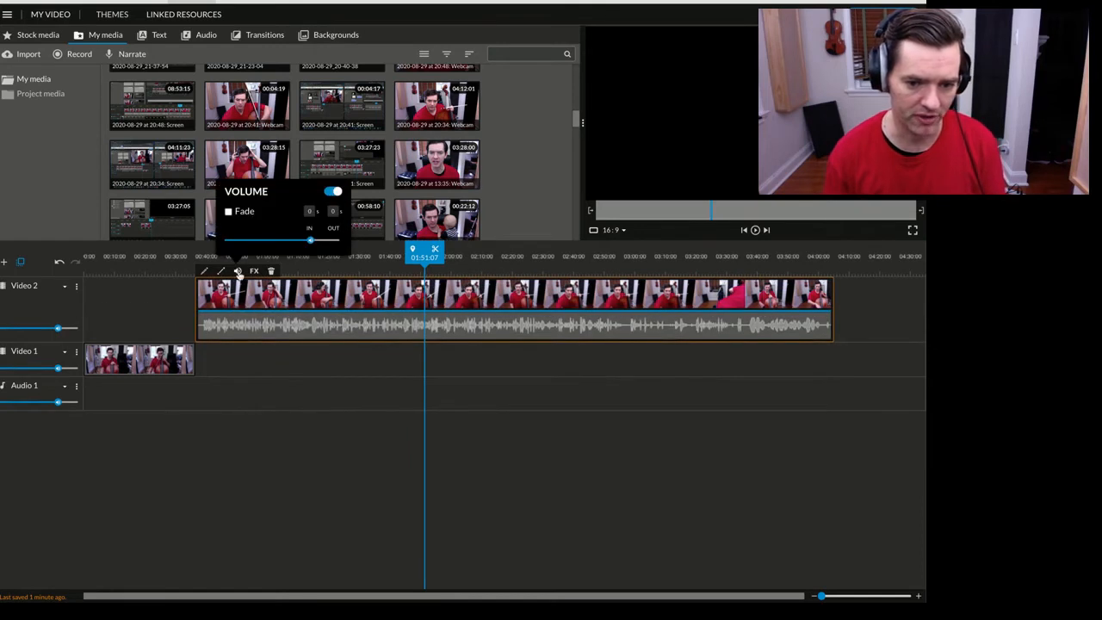
pyautogui.moveTo(824, 595); pyautogui.dragTo(827, 596)
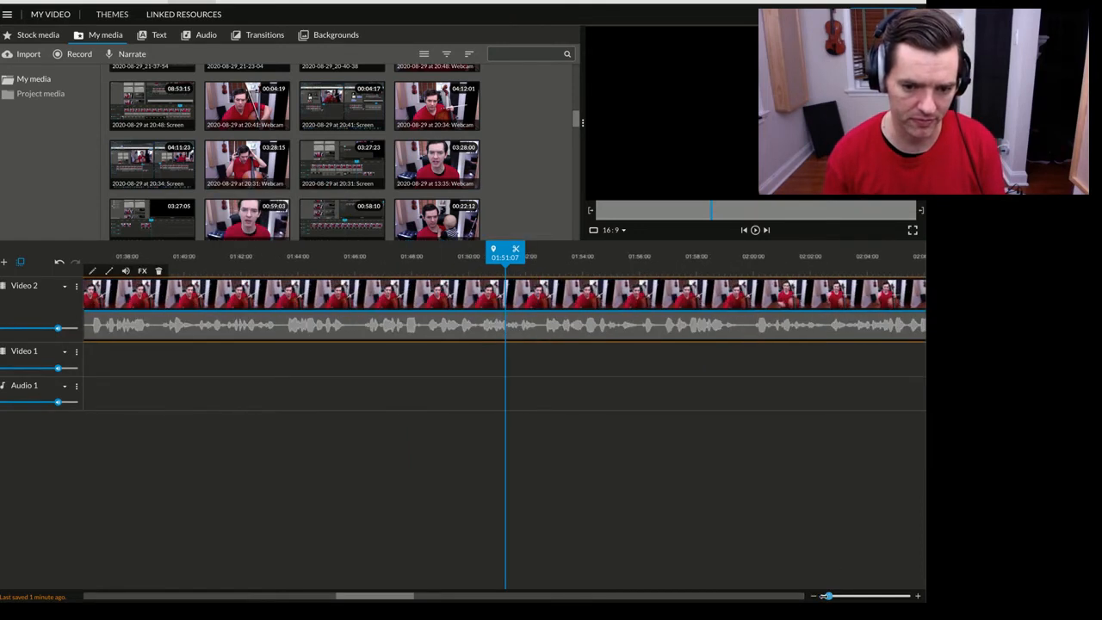
# Split the webcam recording at 03:34:04, shortly before the cello playing starts, and delete everything before the cut
pyautogui.moveTo(503, 248); pyautogui.dragTo(906, 248)
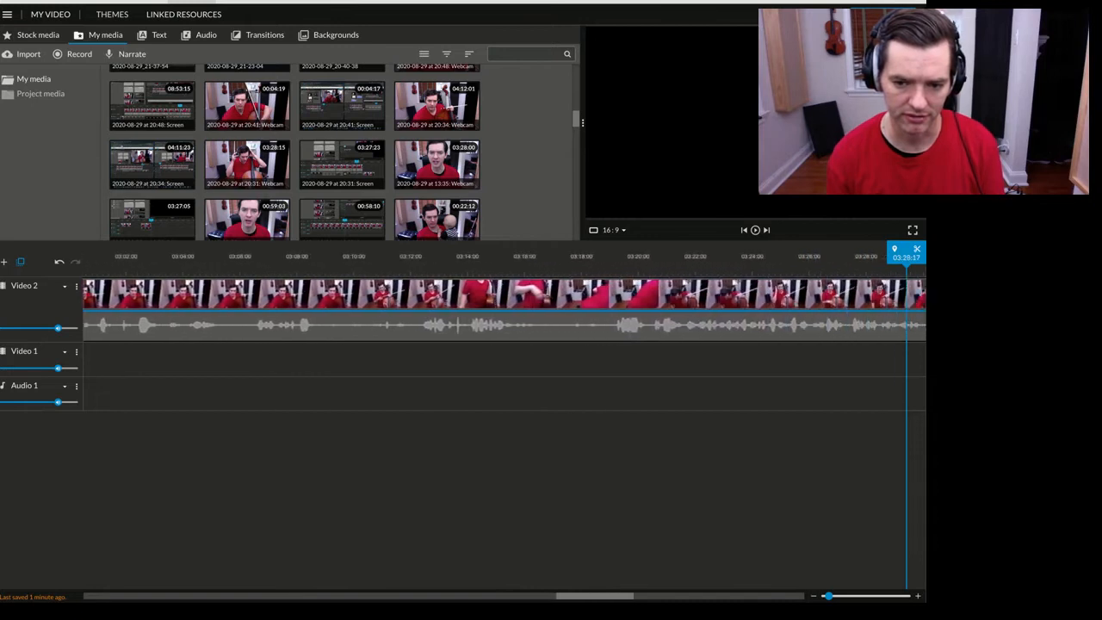
pyautogui.moveTo(907, 257); pyautogui.dragTo(696, 257)
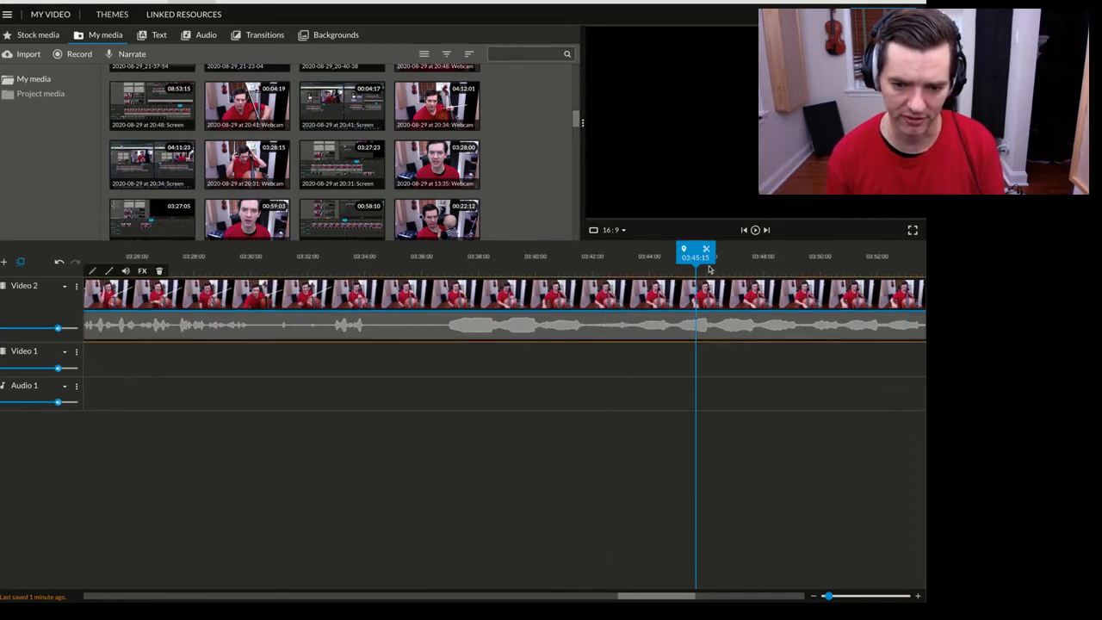
pyautogui.moveTo(697, 250); pyautogui.dragTo(370, 250)
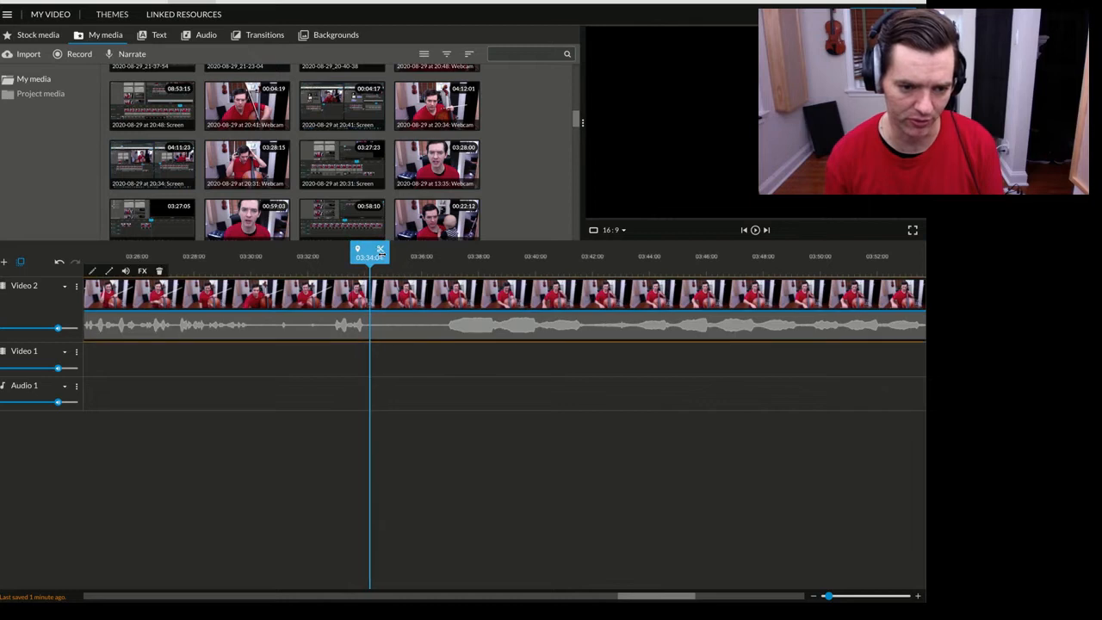
pyautogui.click(380, 250)
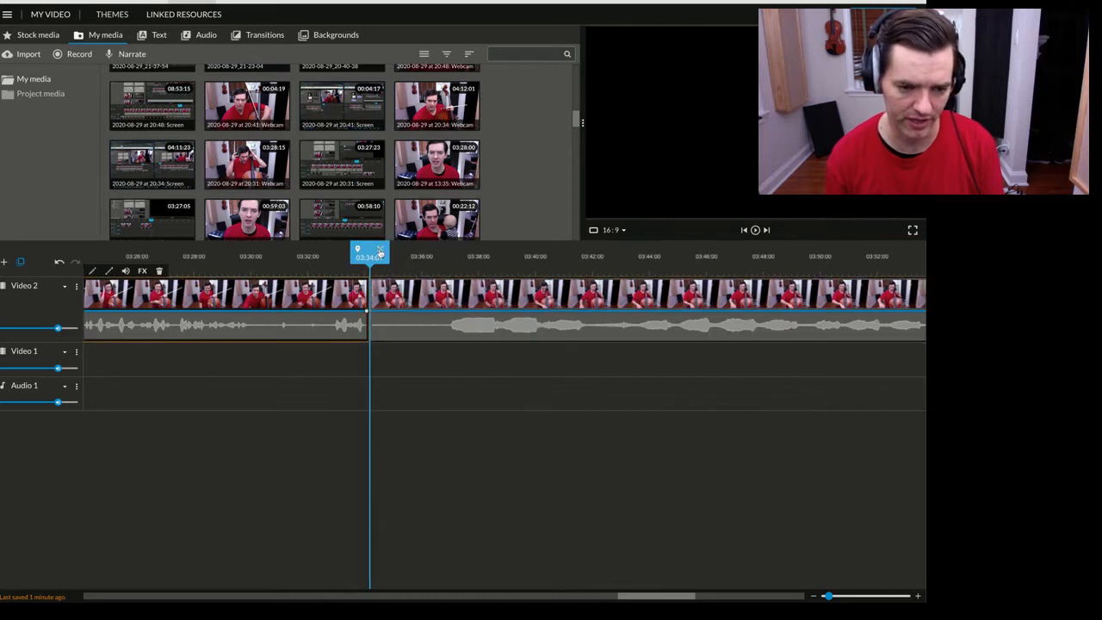
pyautogui.press('Delete')
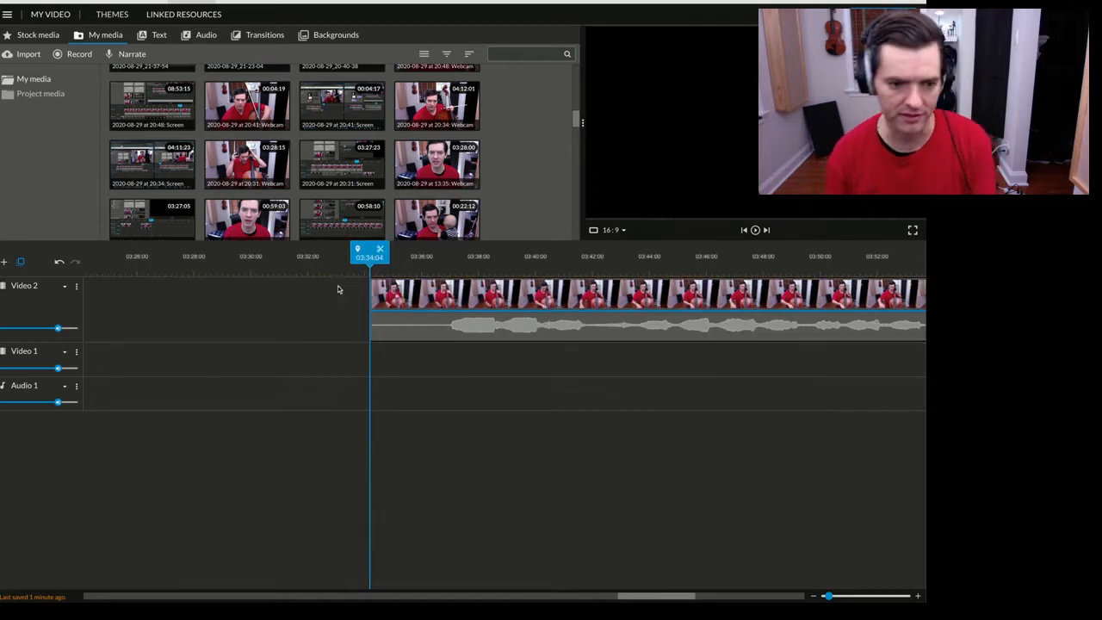
# Move the remaining webcam clip earlier on Video 2 so that it starts at 00:48:16
pyautogui.click(480, 293)
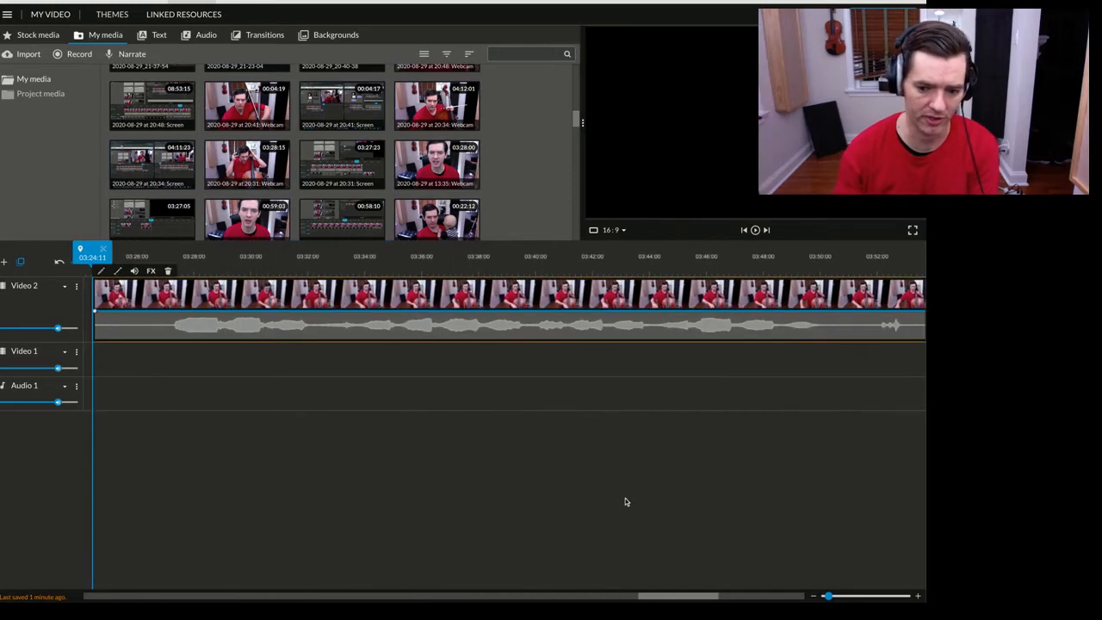
pyautogui.moveTo(830, 597); pyautogui.dragTo(821, 597)
pyautogui.moveTo(775, 295); pyautogui.dragTo(280, 295)
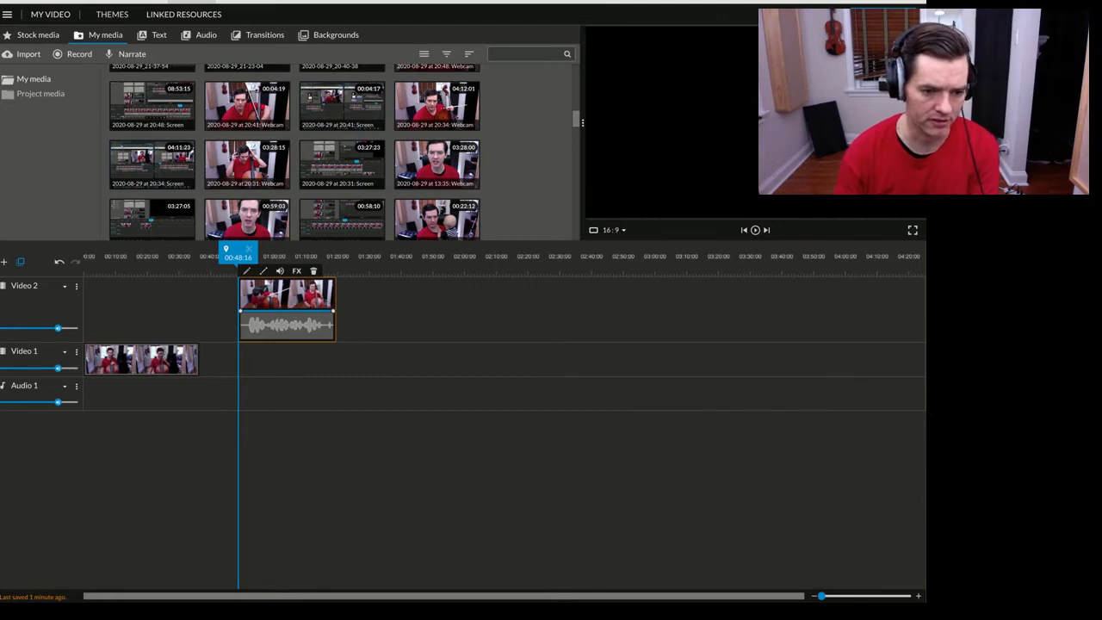
# Play the webcam clip to find where the cello part ends, split it at 01:15:09 and delete the tail
pyautogui.moveTo(234, 250); pyautogui.dragTo(278, 250)
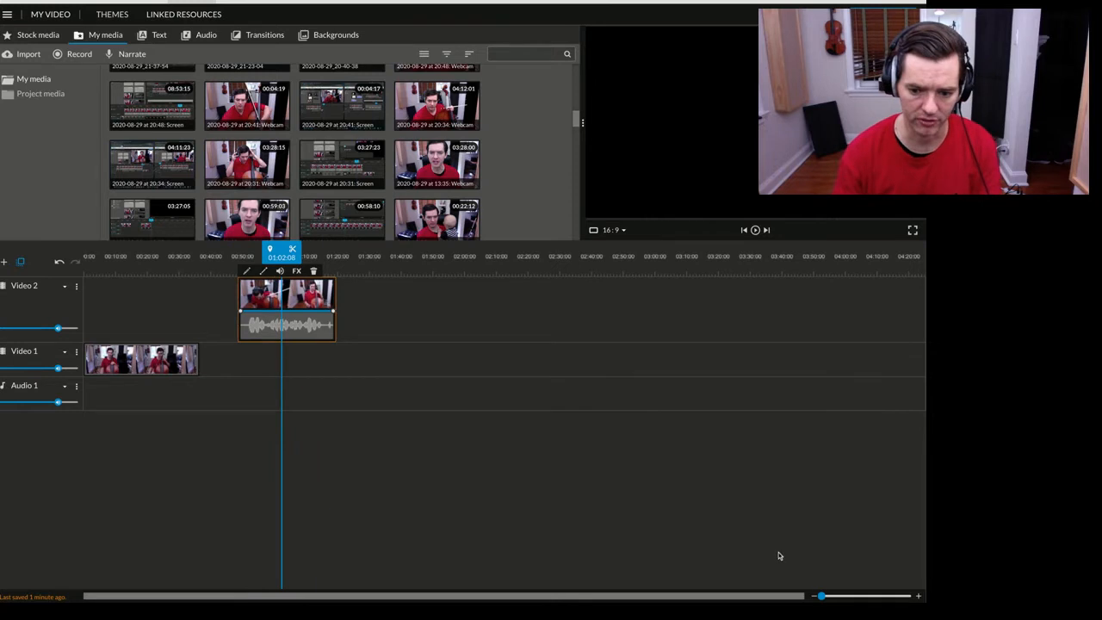
pyautogui.moveTo(821, 595); pyautogui.dragTo(827, 596)
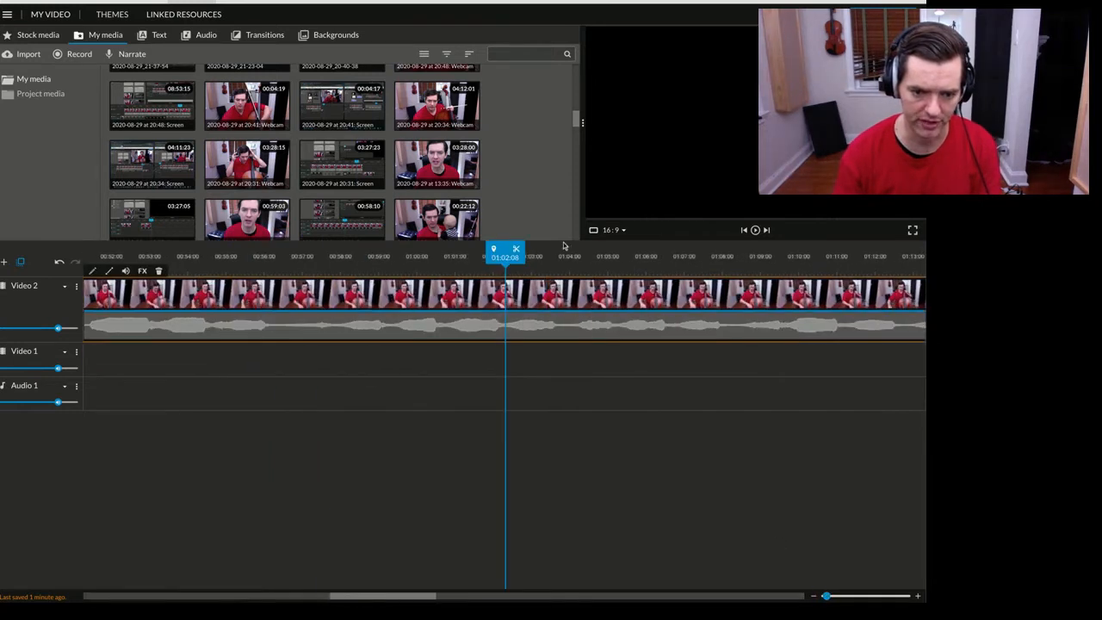
pyautogui.press('space')
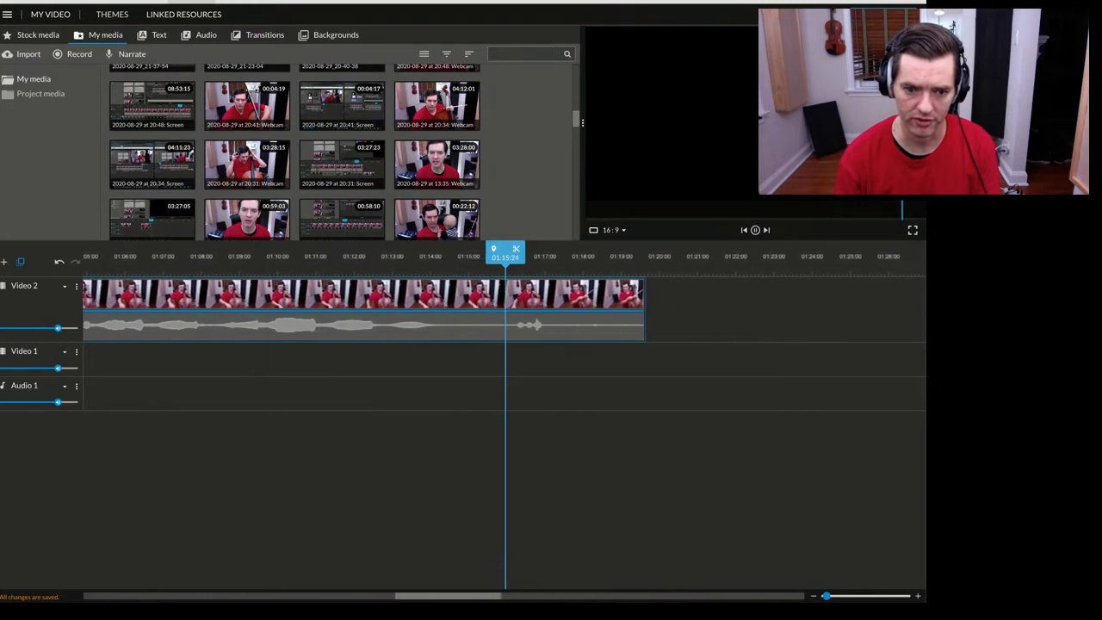
pyautogui.press('space')
pyautogui.click(481, 310)
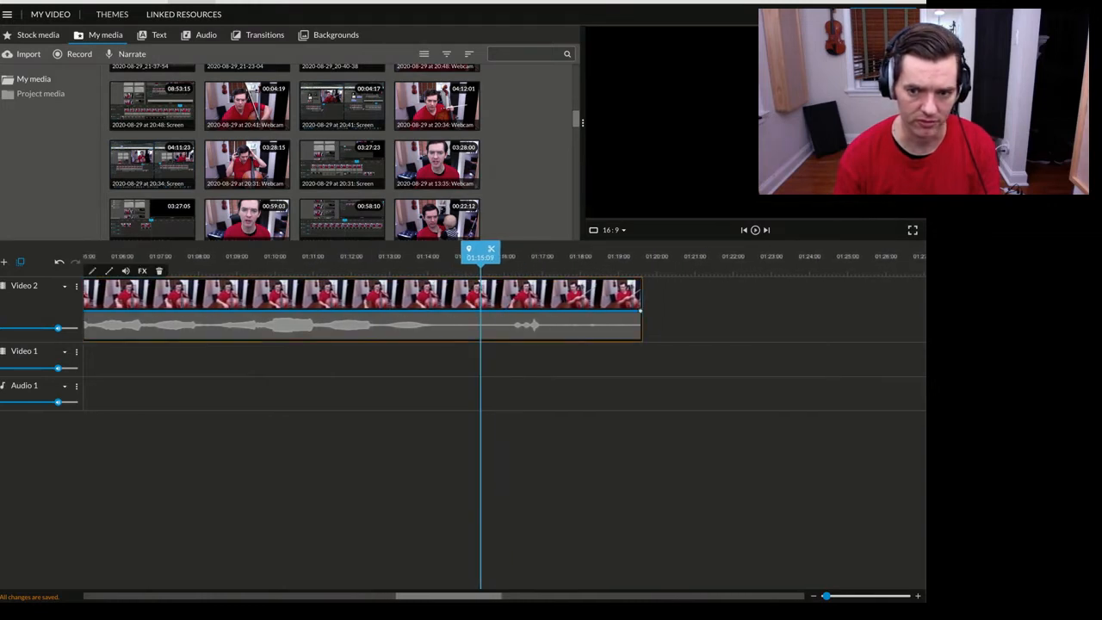
pyautogui.click(491, 252)
pyautogui.click(565, 310)
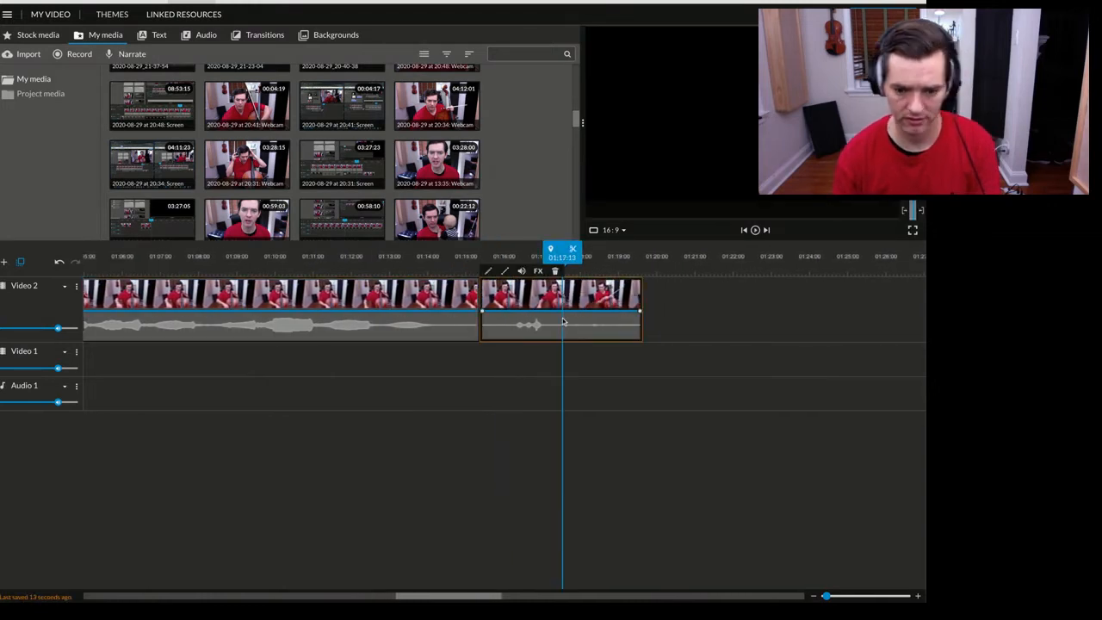
pyautogui.press('Delete')
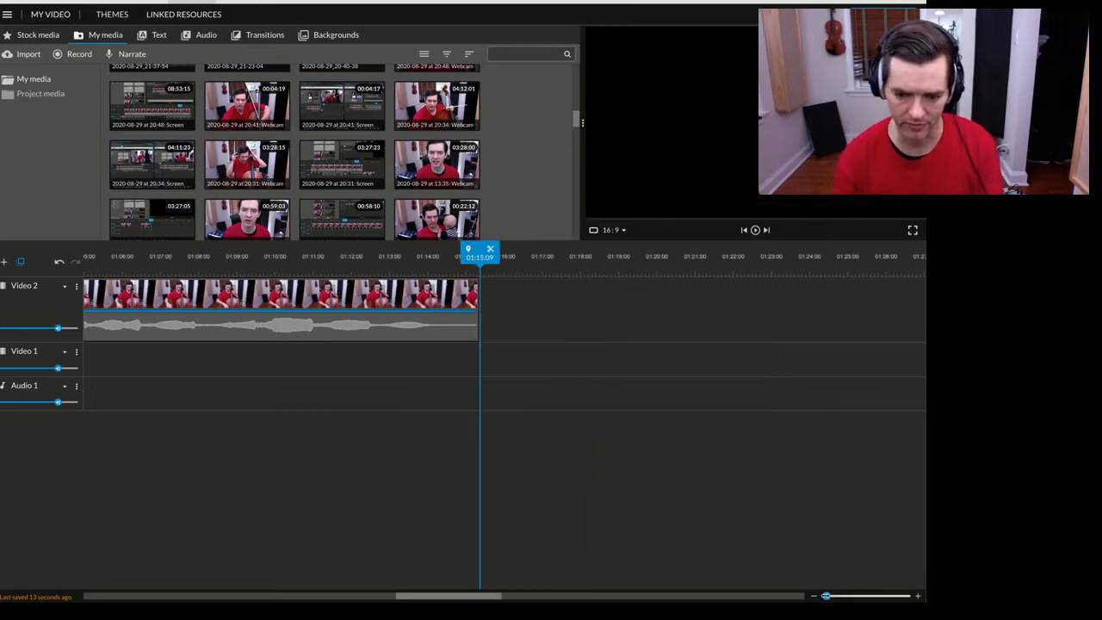
# Move the trimmed webcam clip to start at 00:09:21 and show the audio waveform of the reference clip on Video 1
pyautogui.moveTo(827, 595); pyautogui.dragTo(824, 595)
pyautogui.moveTo(414, 293); pyautogui.dragTo(196, 292)
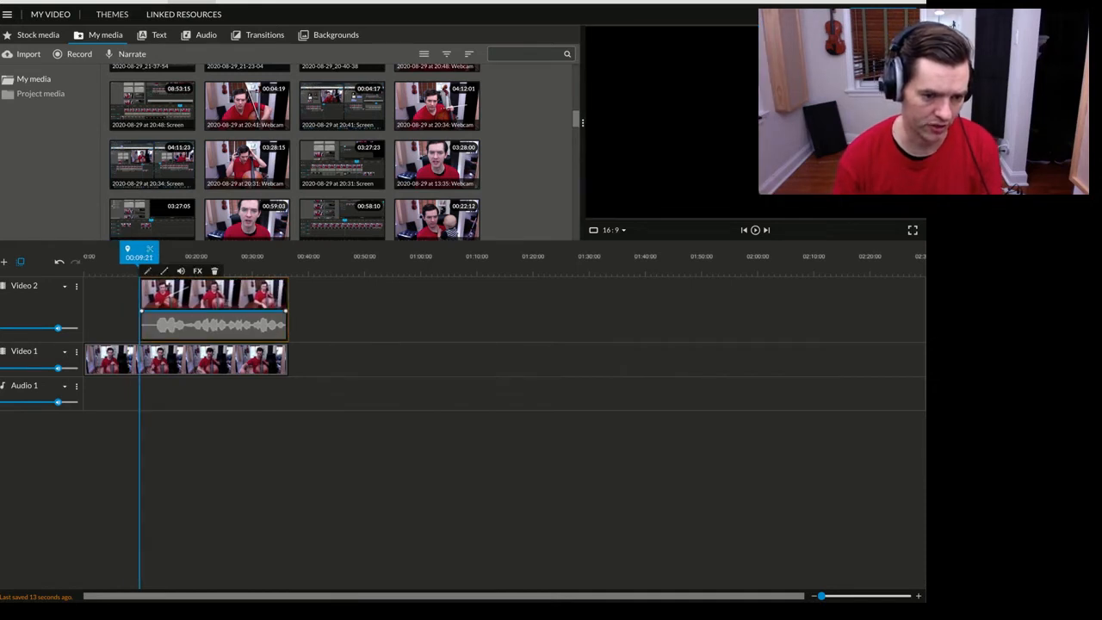
pyautogui.click(112, 355)
pyautogui.click(126, 336)
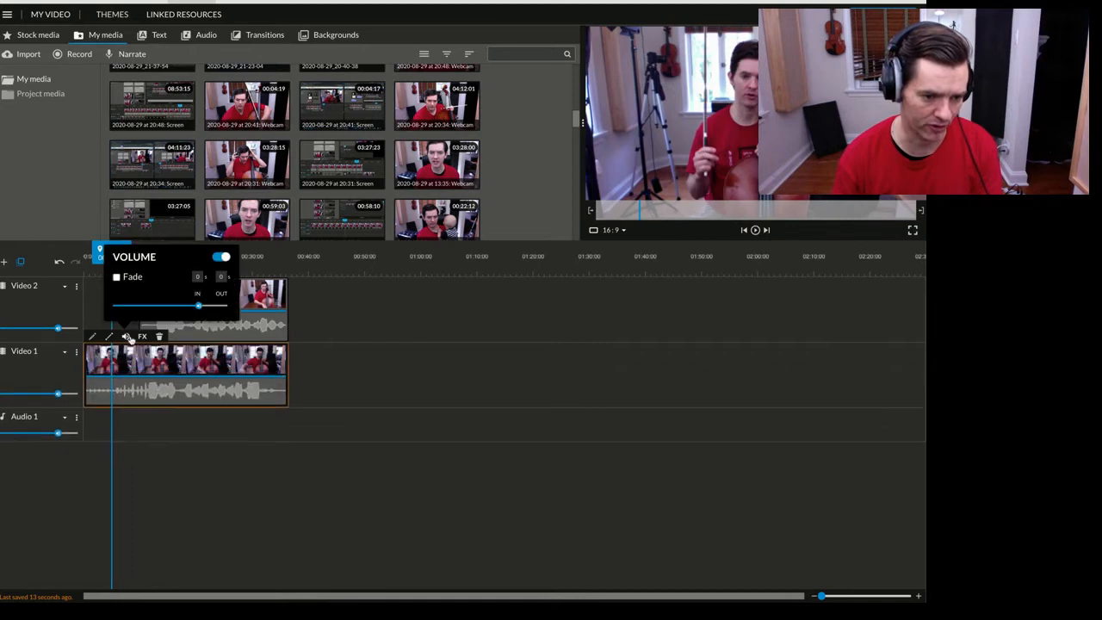
# Cycle the Video 1 track through its smaller heights and restore the full height with the waveform
pyautogui.click(67, 354)
pyautogui.click(69, 368)
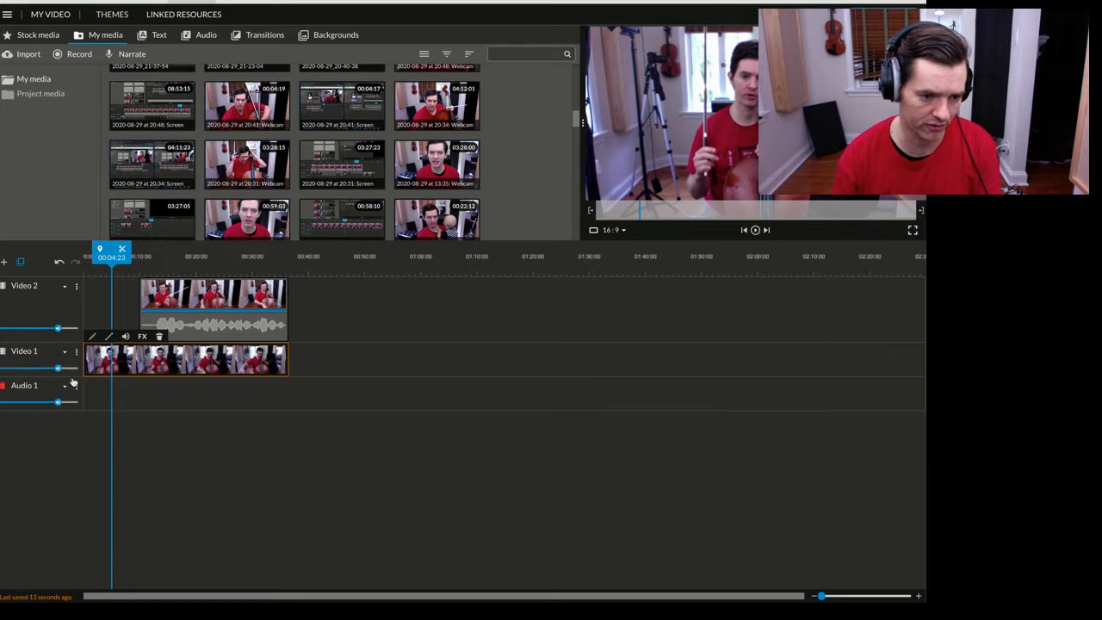
pyautogui.click(69, 362)
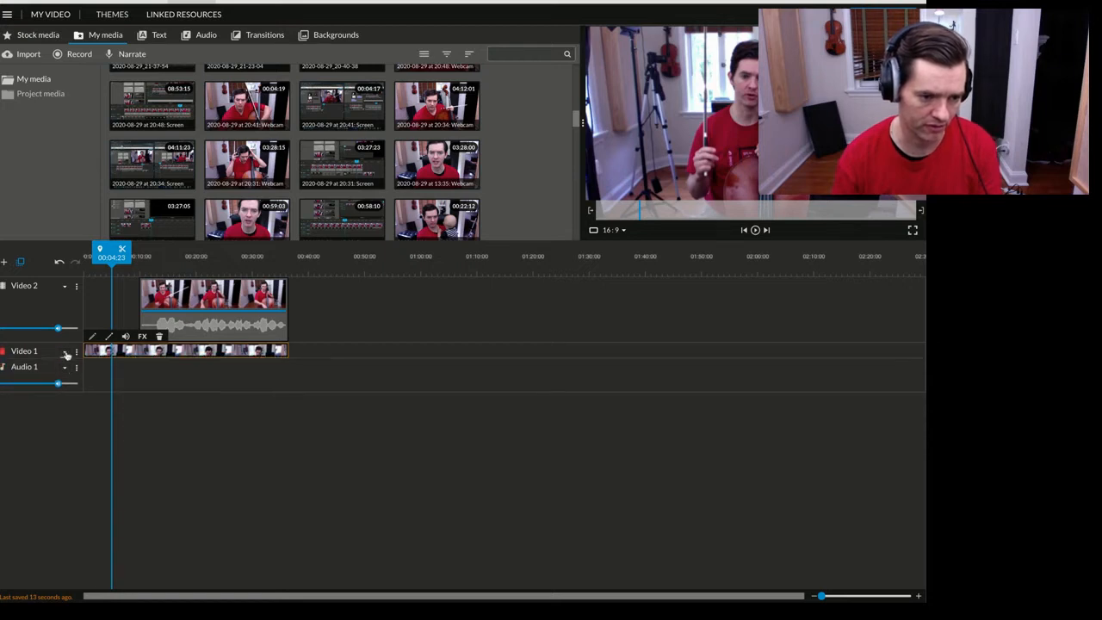
pyautogui.click(69, 375)
pyautogui.click(65, 353)
pyautogui.click(69, 379)
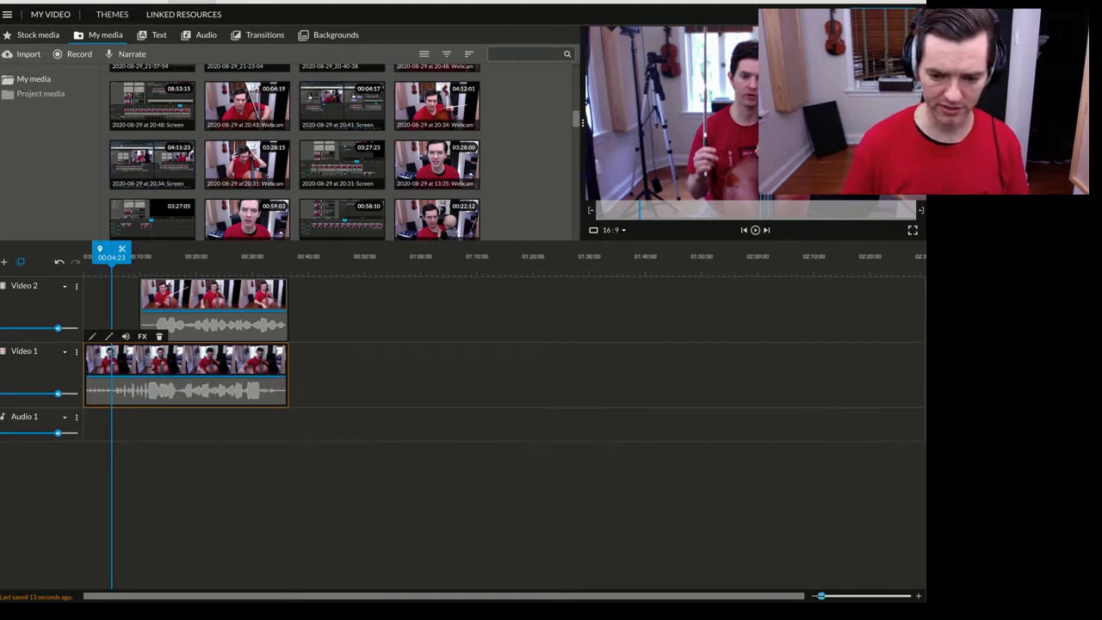
# Align the webcam clip's first note with the reference clip's first note at 00:11:04 and play both to check the sync
pyautogui.moveTo(820, 596); pyautogui.dragTo(826, 596)
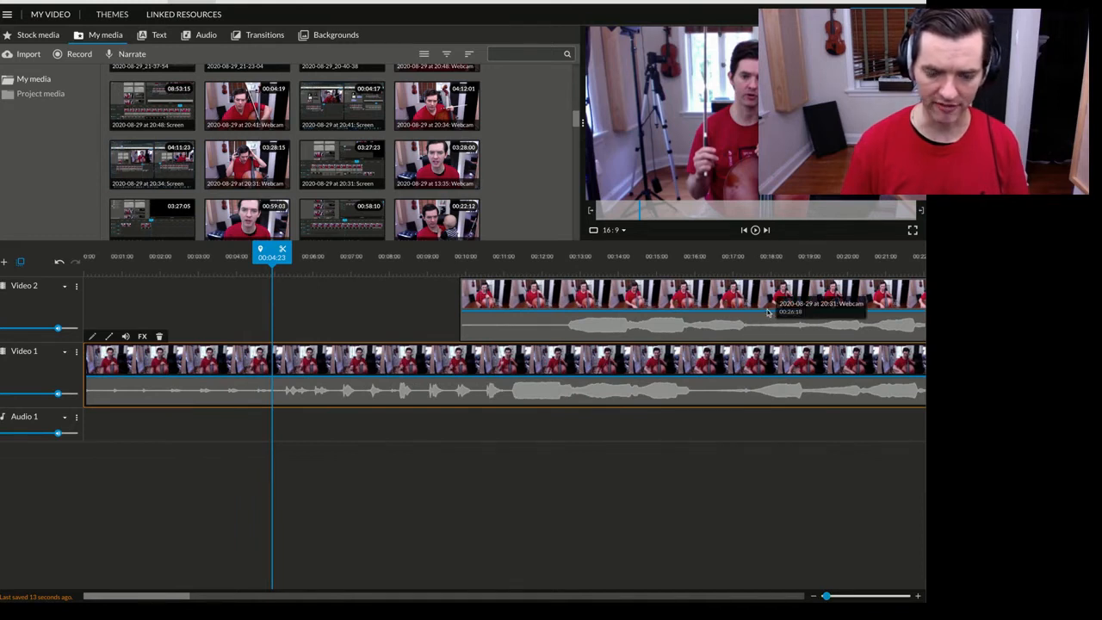
pyautogui.moveTo(739, 297); pyautogui.dragTo(651, 302)
pyautogui.moveTo(399, 248); pyautogui.dragTo(511, 249)
pyautogui.click(527, 302)
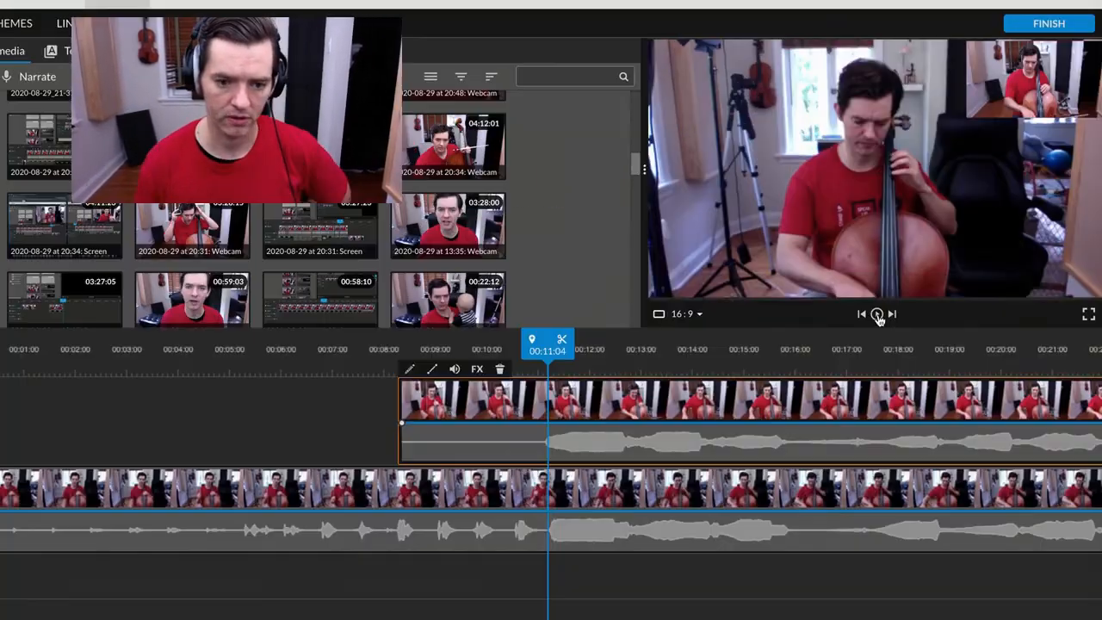
pyautogui.click(755, 230)
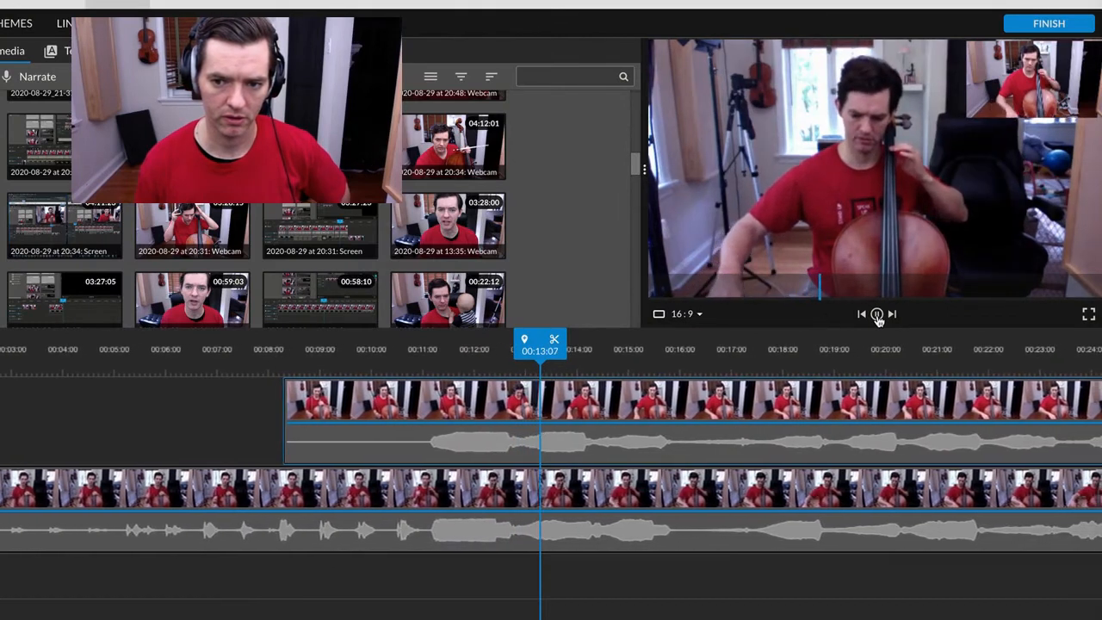
pyautogui.click(877, 316)
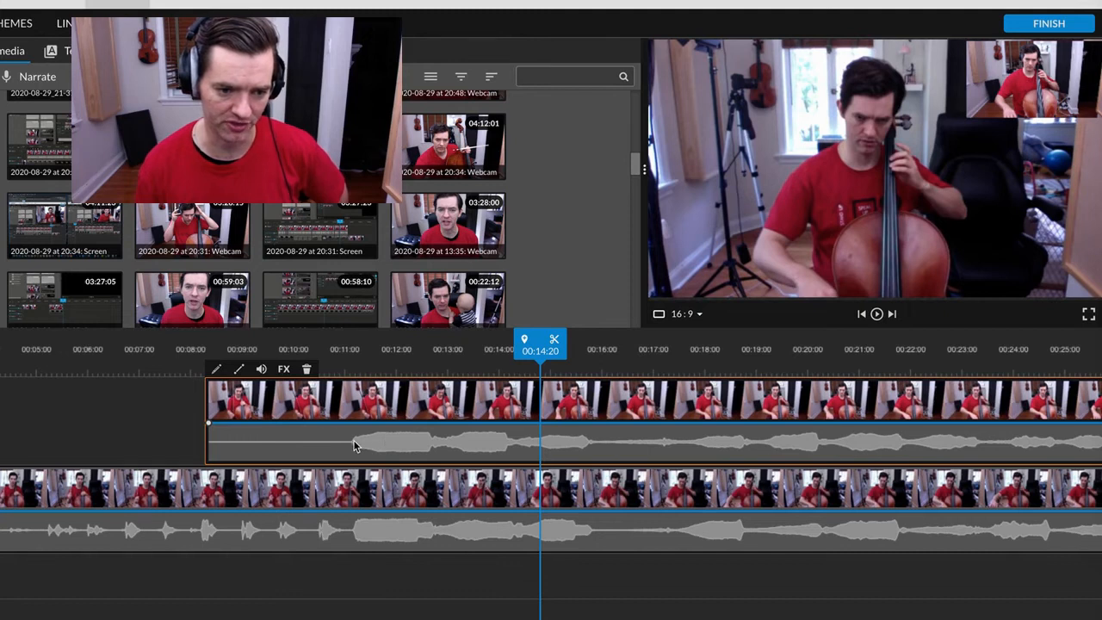
# Shift the webcam clip on Video 2 to start at 00:08:13, slightly out of alignment with the reference clip
pyautogui.moveTo(358, 406); pyautogui.dragTo(394, 405)
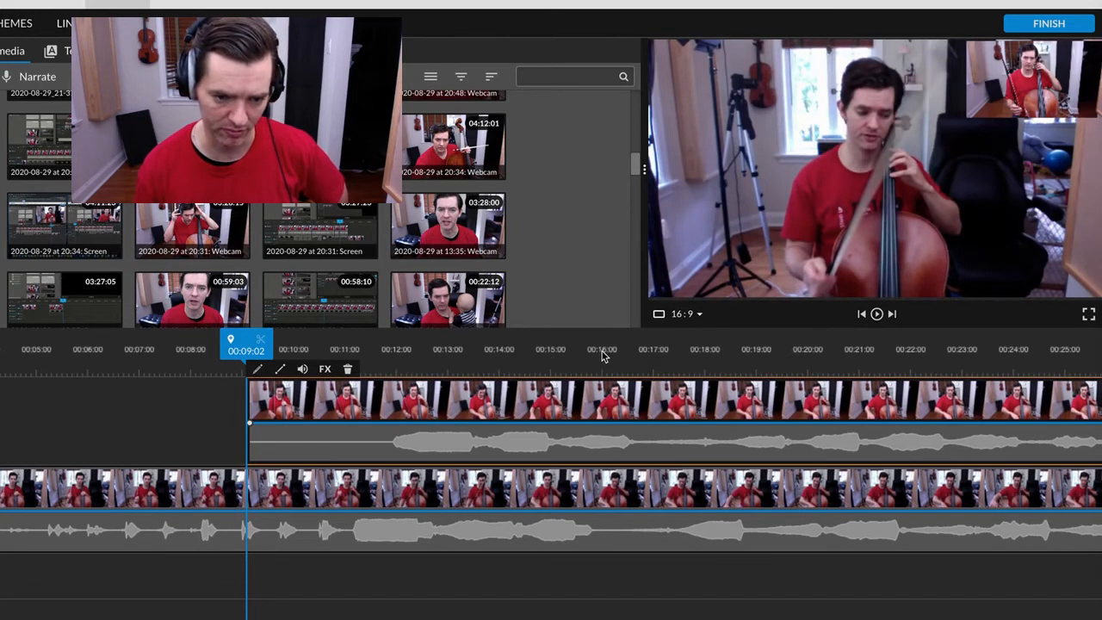
pyautogui.moveTo(453, 408); pyautogui.dragTo(425, 407)
# Compare both waveforms closely at the reference clip's first note at 00:11:04 and play the two clips from there
pyautogui.press('+')
pyautogui.press('+')
pyautogui.press('+')
pyautogui.press('+')
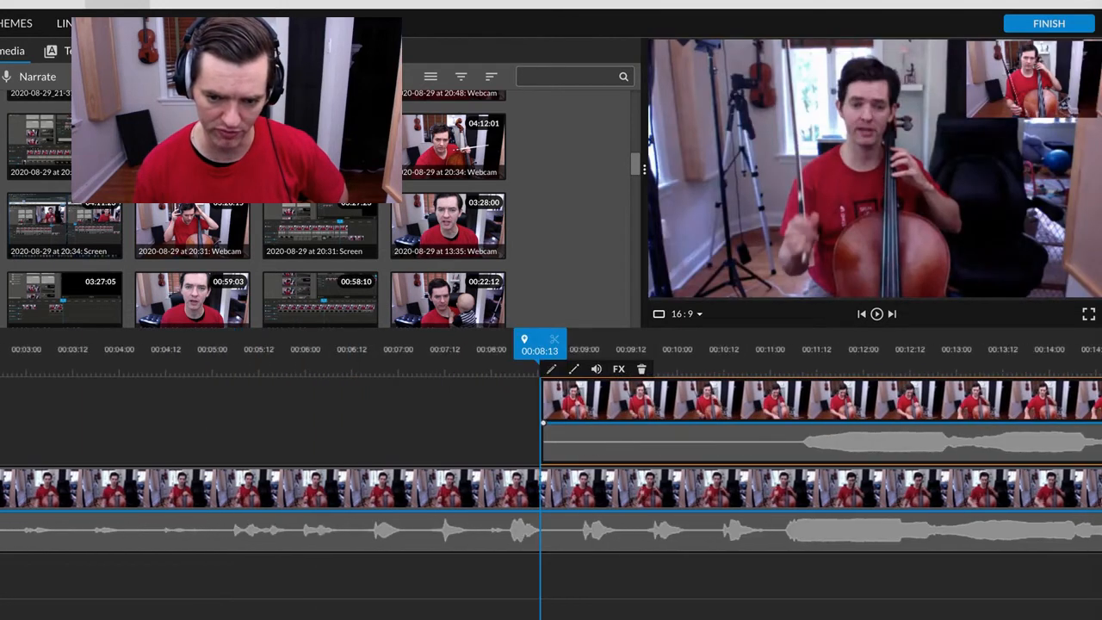
pyautogui.press('+')
pyautogui.press('+')
pyautogui.press('+')
pyautogui.press('+')
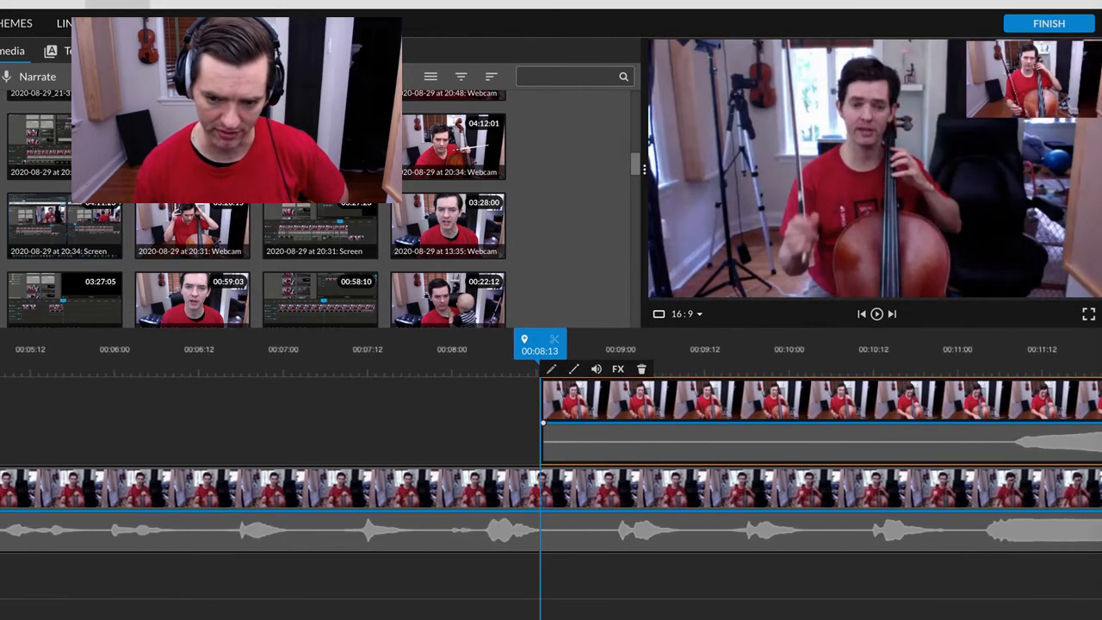
pyautogui.hscroll(4, 551, 465)
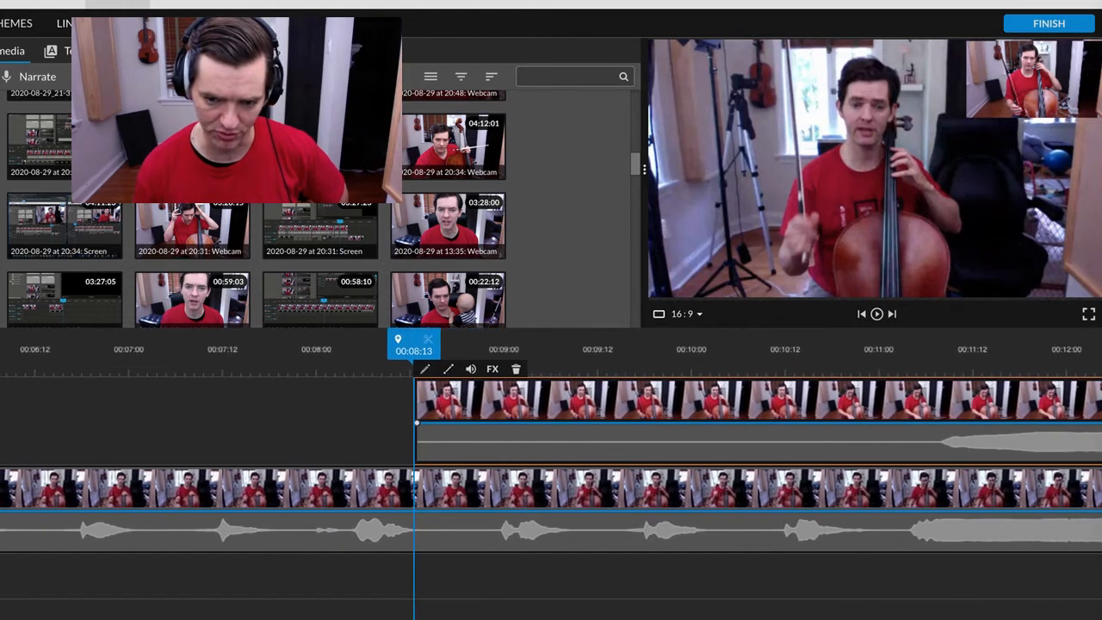
pyautogui.hscroll(2, 551, 465)
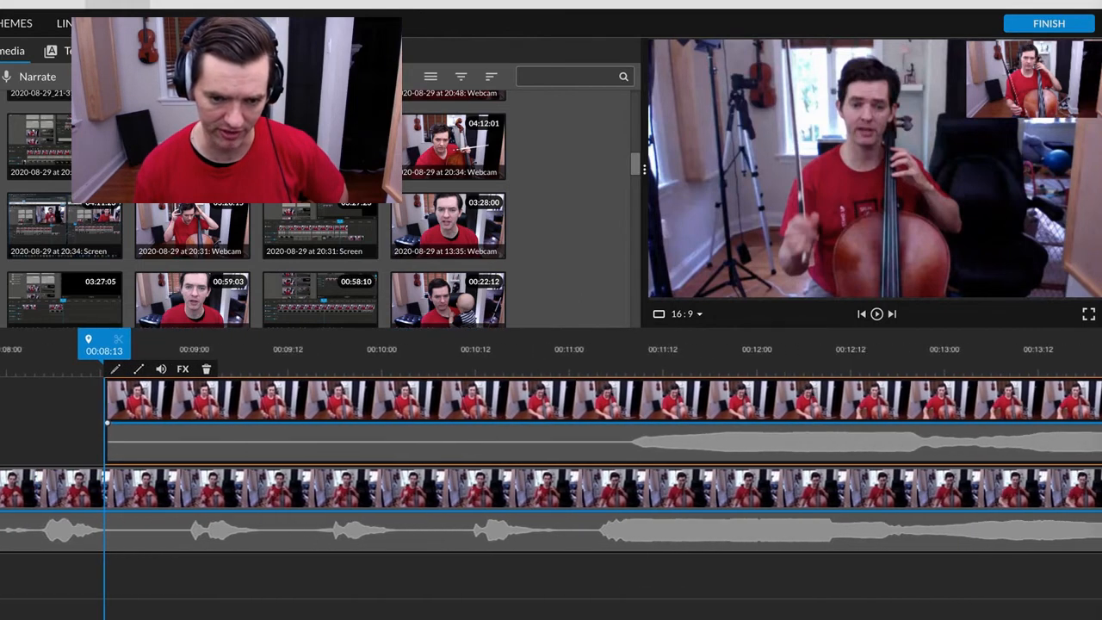
pyautogui.moveTo(116, 340); pyautogui.dragTo(596, 369)
pyautogui.click(642, 449)
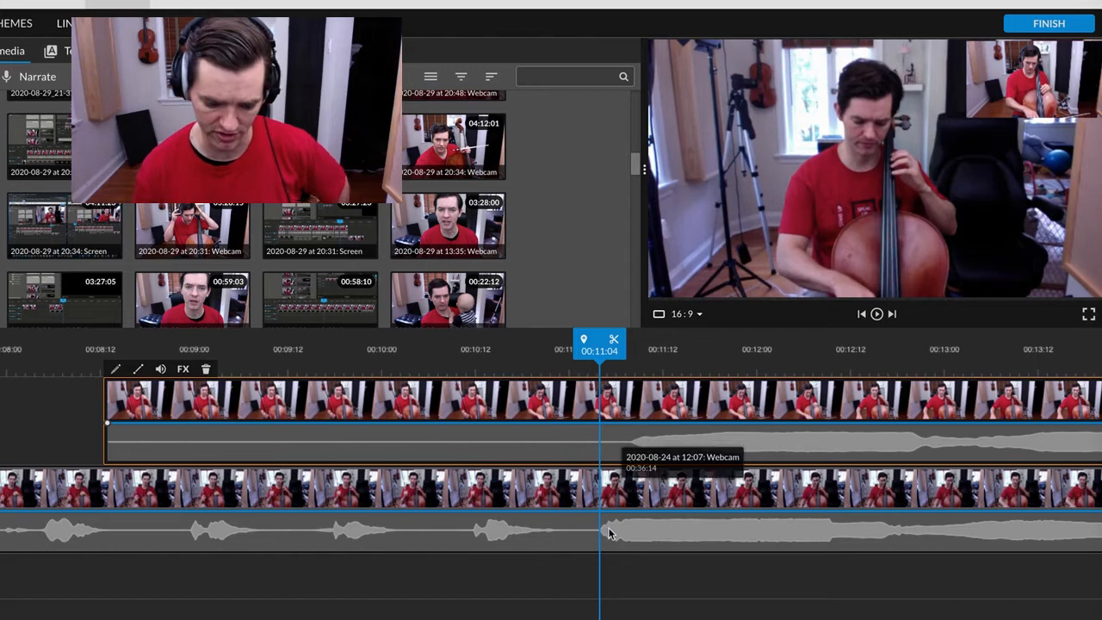
pyautogui.click(878, 314)
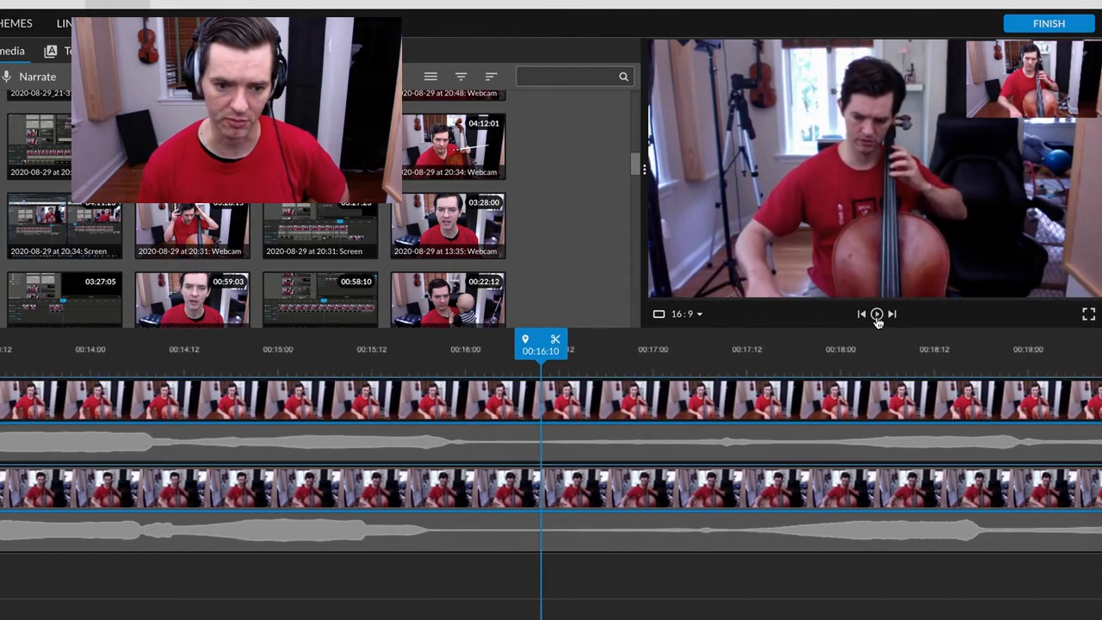
pyautogui.click(878, 316)
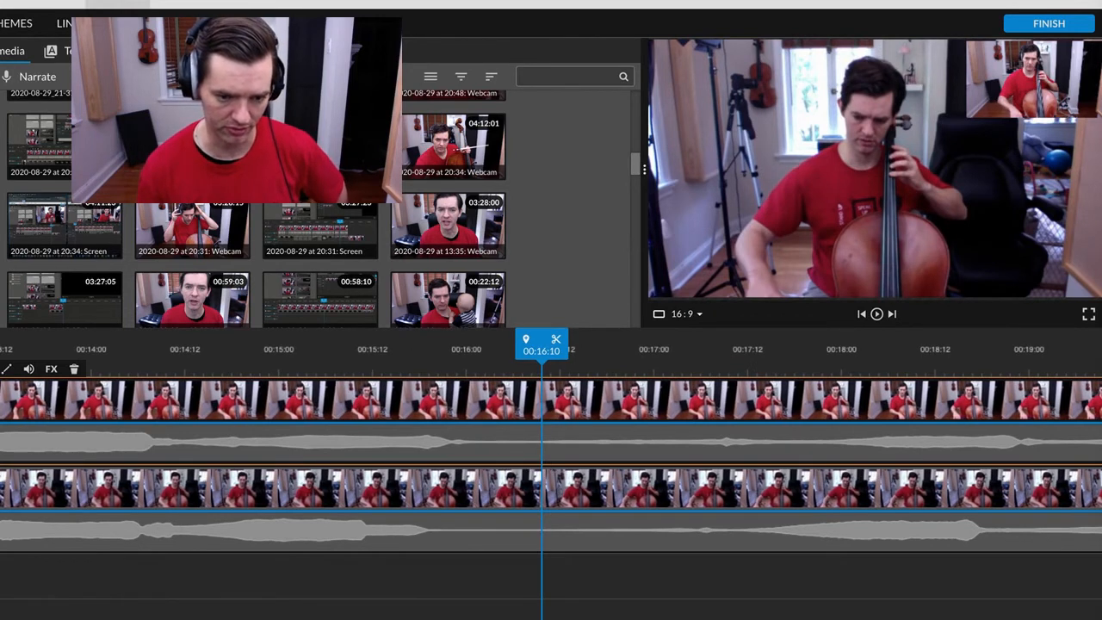
# Move the webcam clip on Video 2 slightly later so that it starts at 00:08:20
pyautogui.hscroll(-20, 551, 465)
pyautogui.hscroll(15, 551, 444)
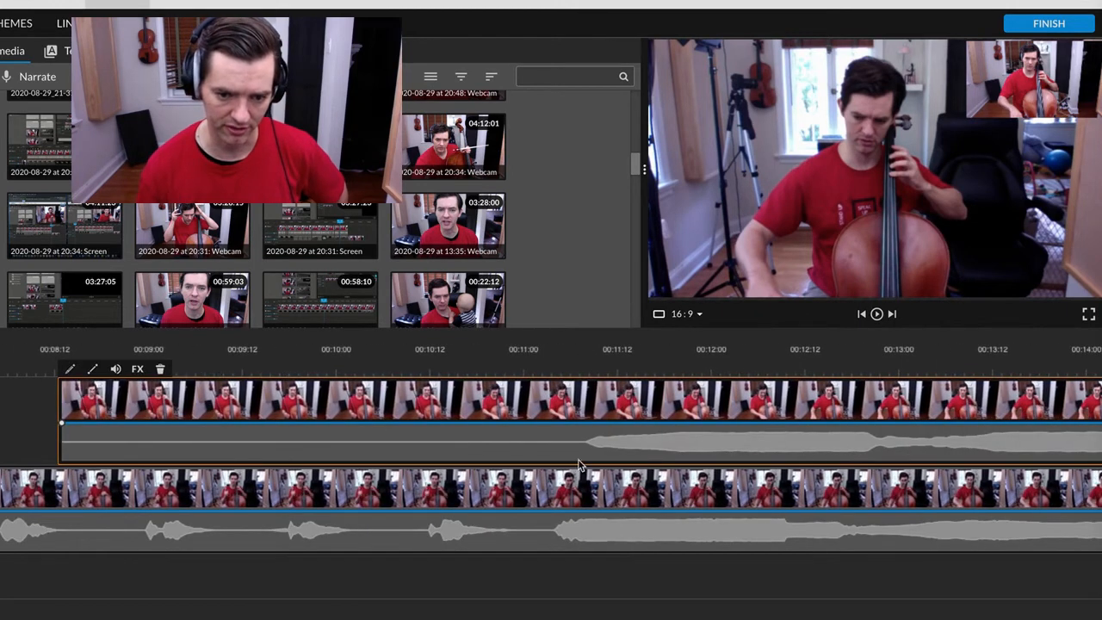
pyautogui.moveTo(607, 402); pyautogui.dragTo(658, 400)
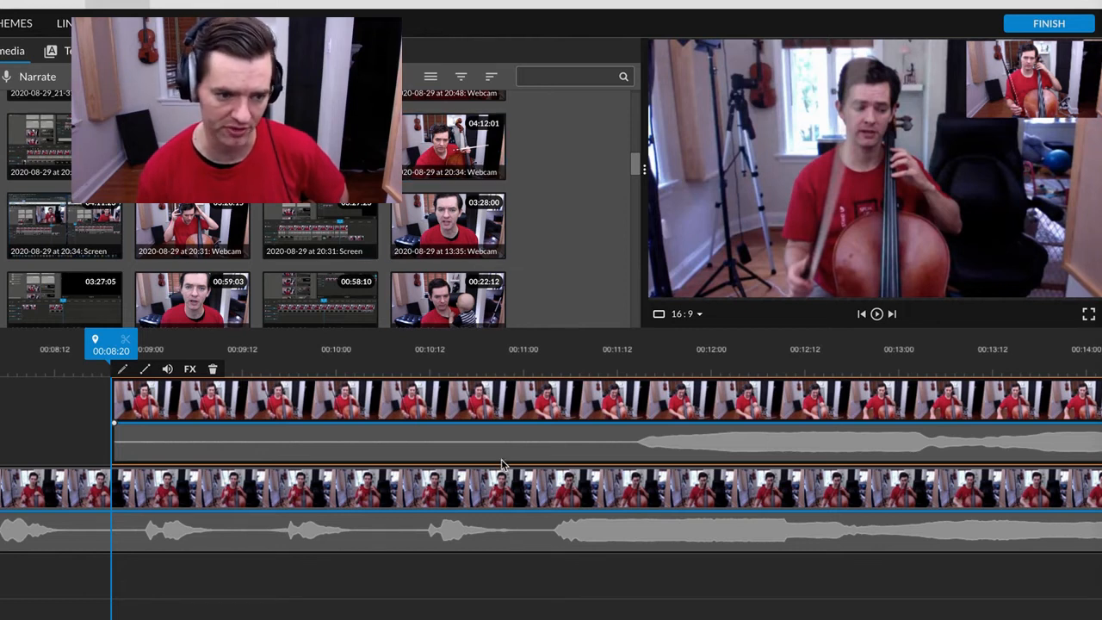
# Play both clips from the reference clip's first note at 00:11:03 to the end of the performance to check the sync
pyautogui.moveTo(111, 344); pyautogui.dragTo(543, 345)
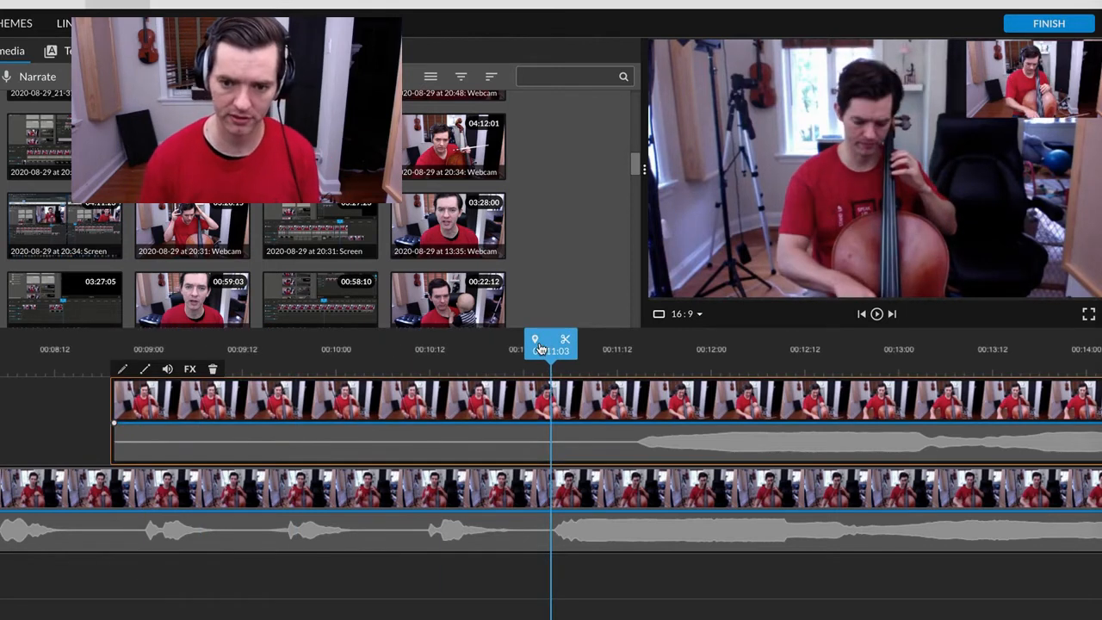
pyautogui.click(843, 278)
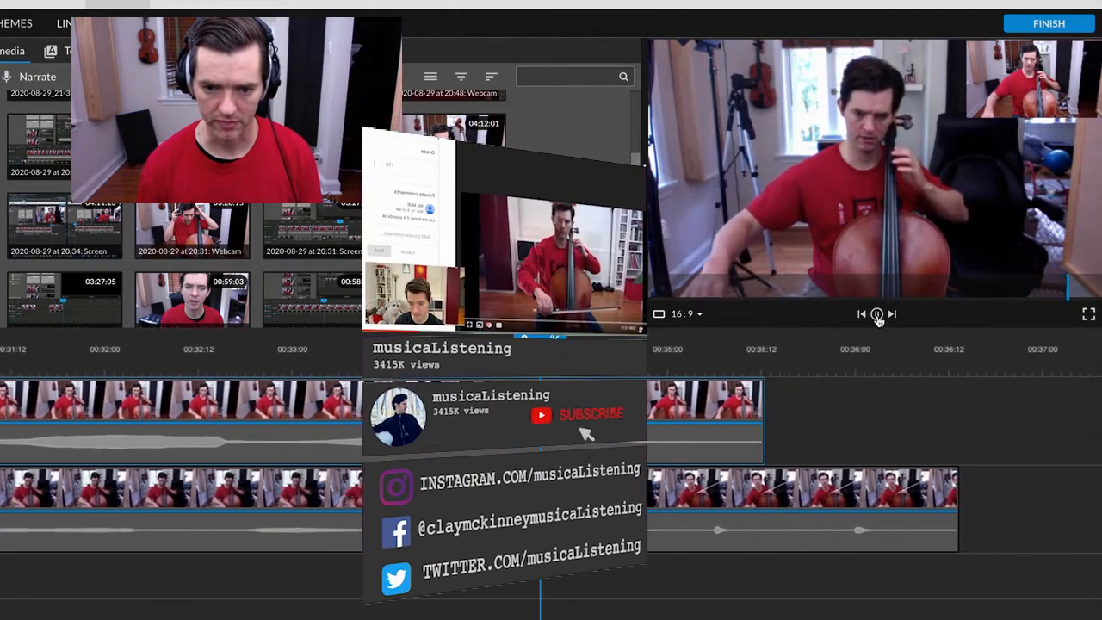
pyautogui.click(877, 315)
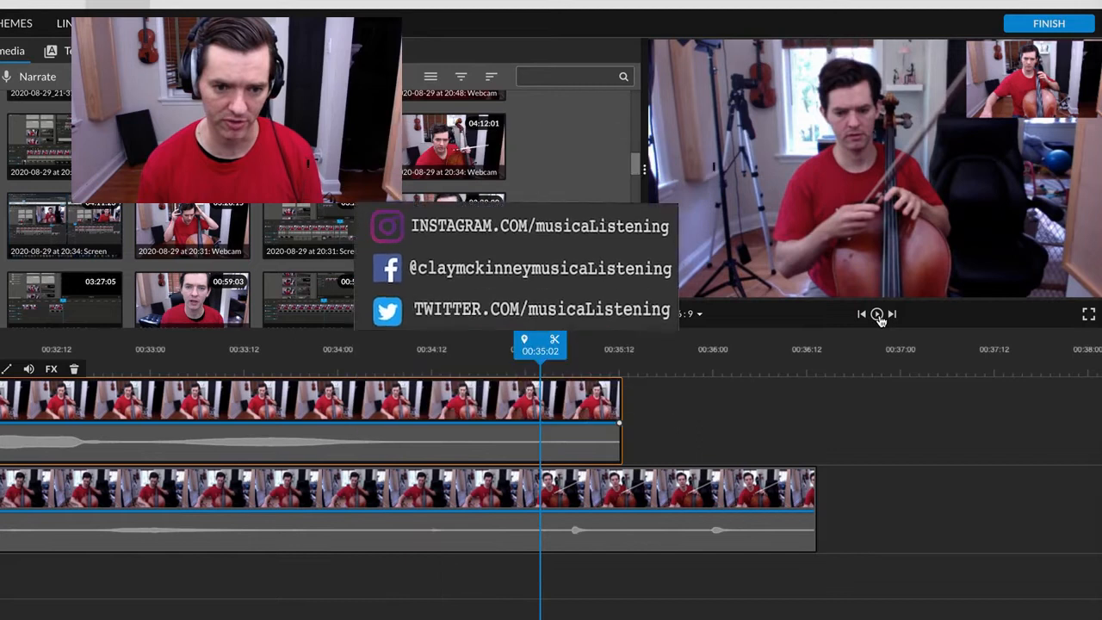
# Split both clips at 00:35:02 and delete the leftover segments after the cut on both tracks
pyautogui.moveTo(538, 338)
pyautogui.mouseDown()
pyautogui.moveTo(374, 341)
pyautogui.moveTo(659, 343)
pyautogui.moveTo(548, 352)
pyautogui.mouseUp()
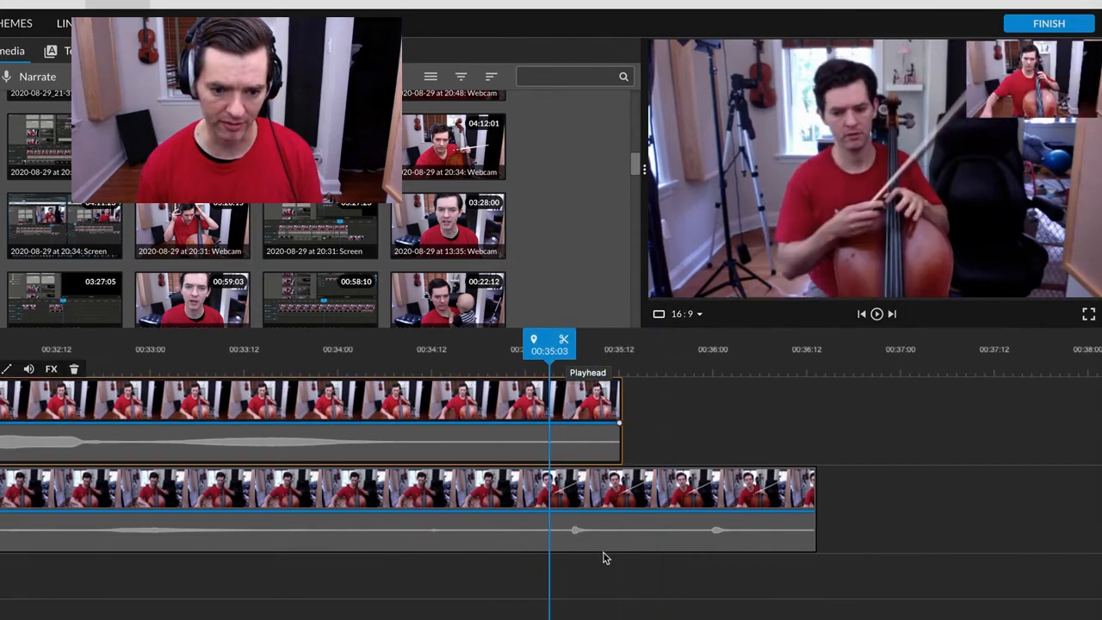
pyautogui.click(552, 581)
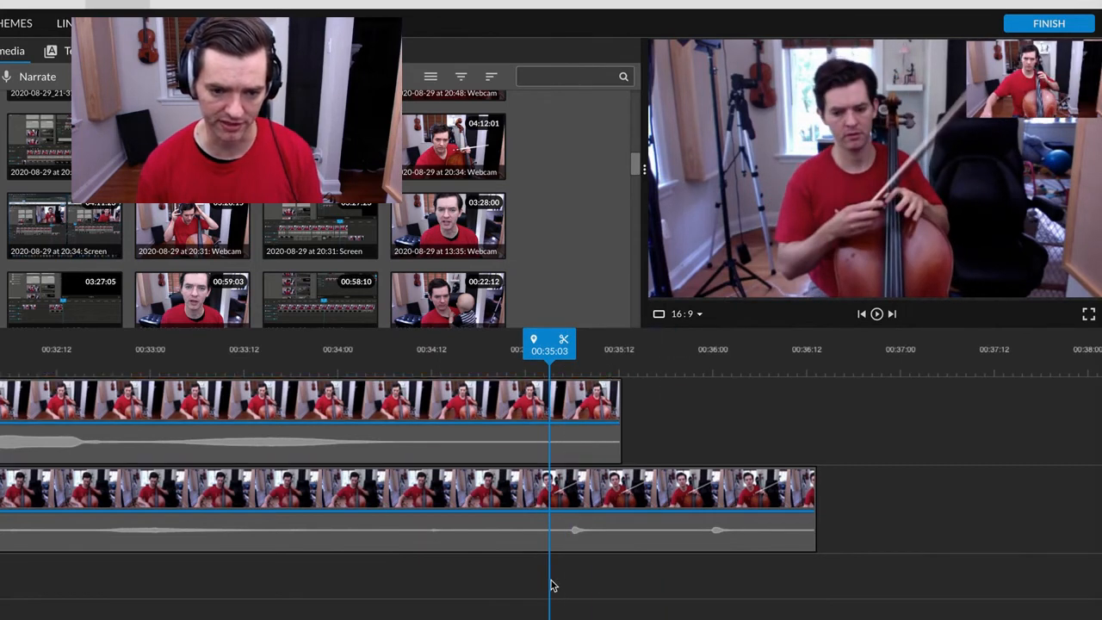
pyautogui.click(552, 420)
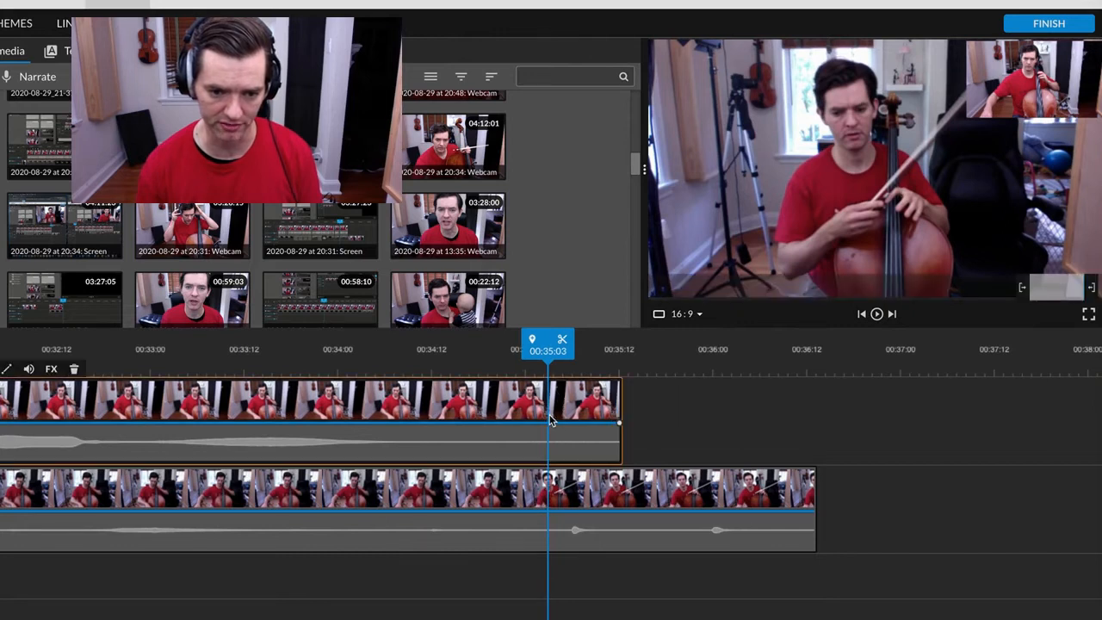
pyautogui.click(546, 489)
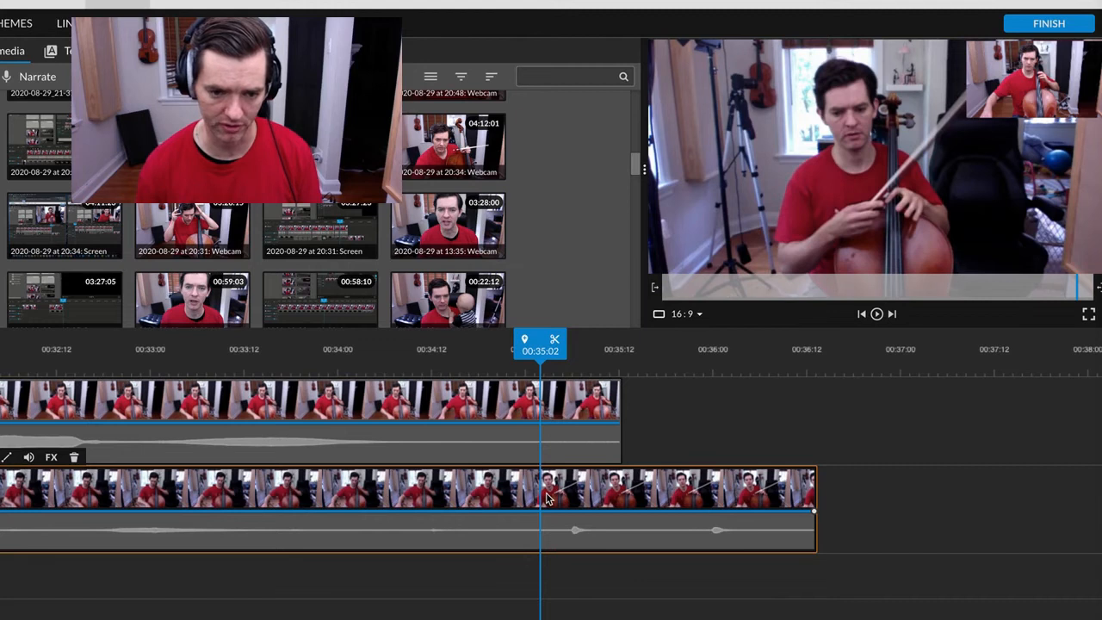
pyautogui.click(545, 591)
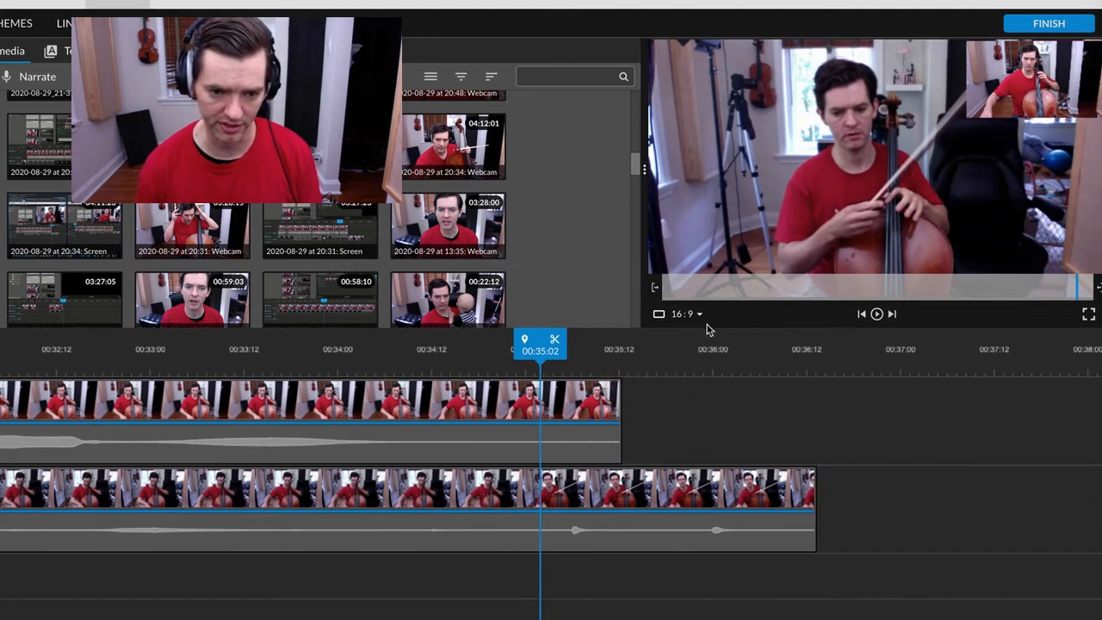
pyautogui.click(555, 343)
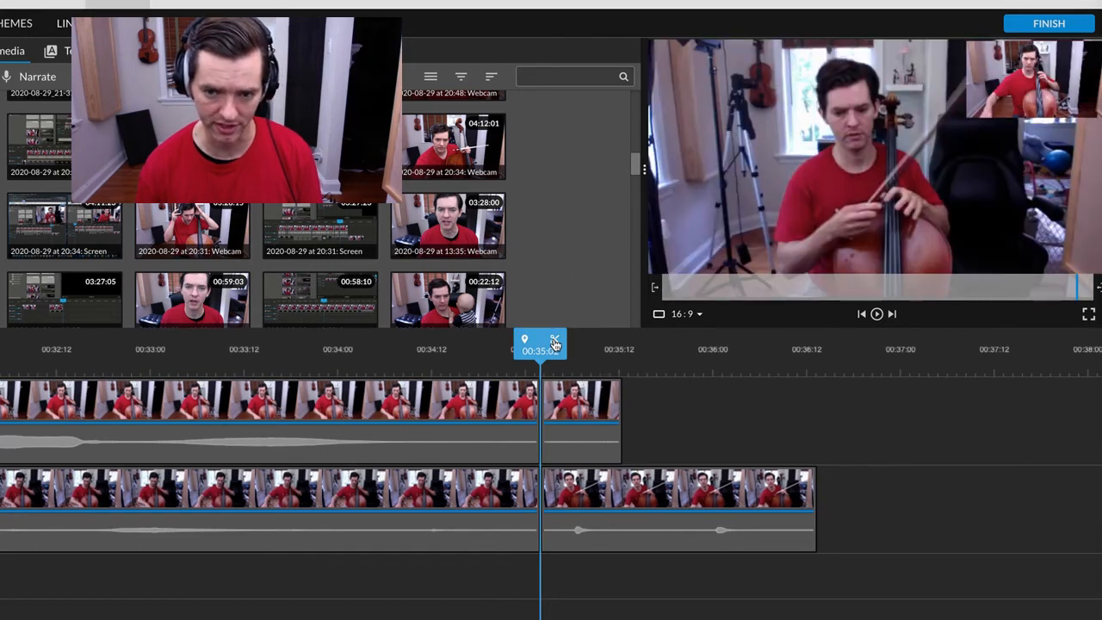
pyautogui.moveTo(683, 611); pyautogui.dragTo(592, 410)
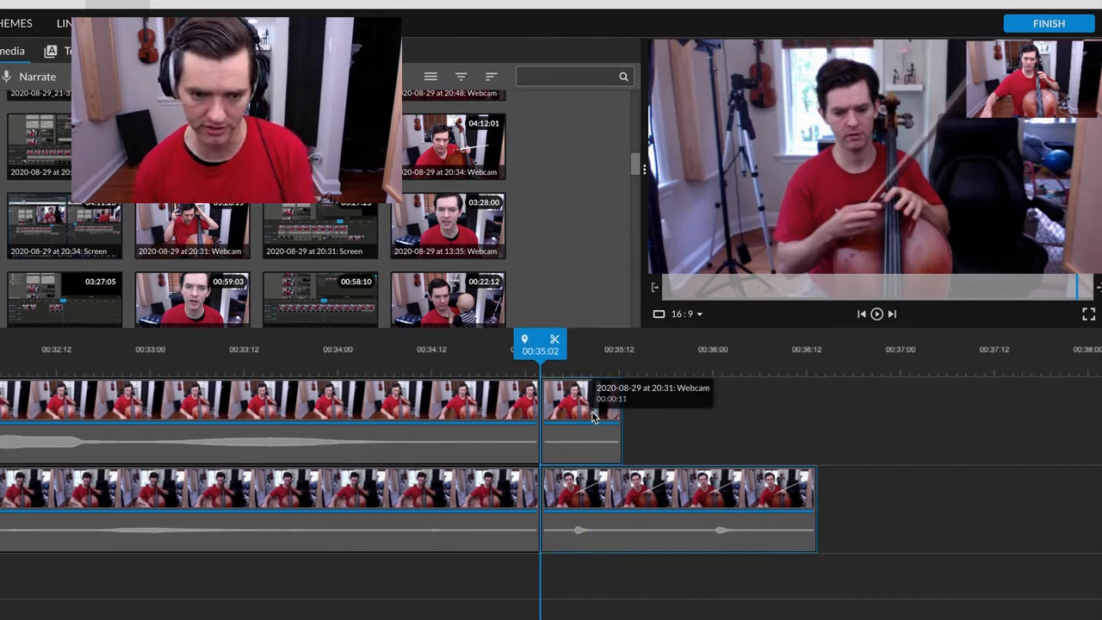
pyautogui.press('Delete')
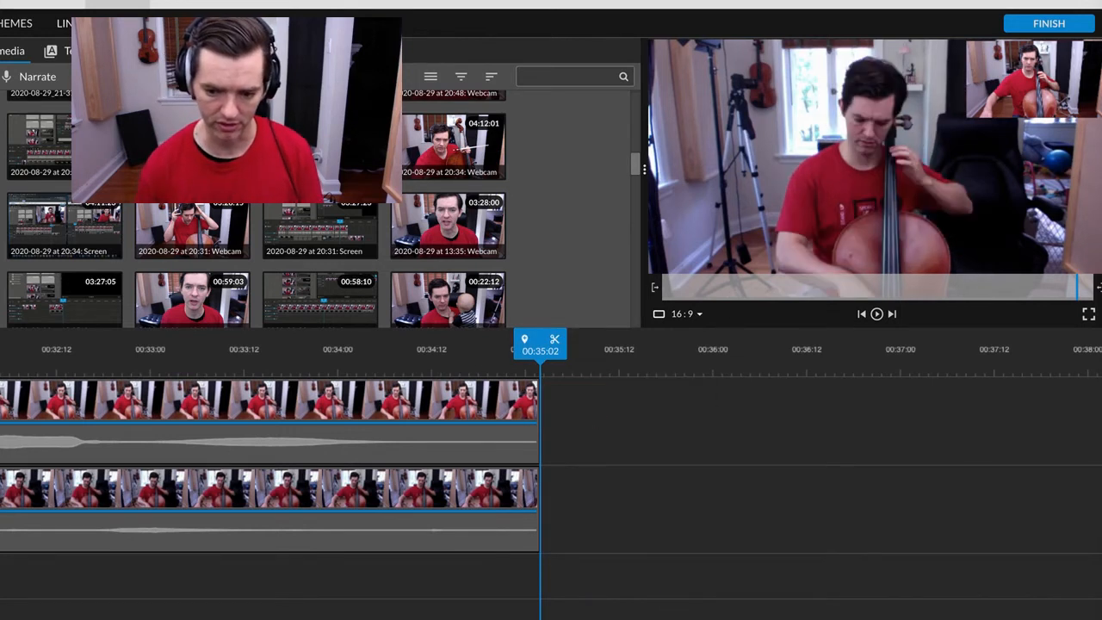
# Examine both waveforms between the last count-in beat and the first note, and play the clips across that gap
pyautogui.press('-')
pyautogui.press('-')
pyautogui.press('-')
pyautogui.press('-')
pyautogui.press('-')
pyautogui.press('-')
pyautogui.press('-')
pyautogui.press('-')
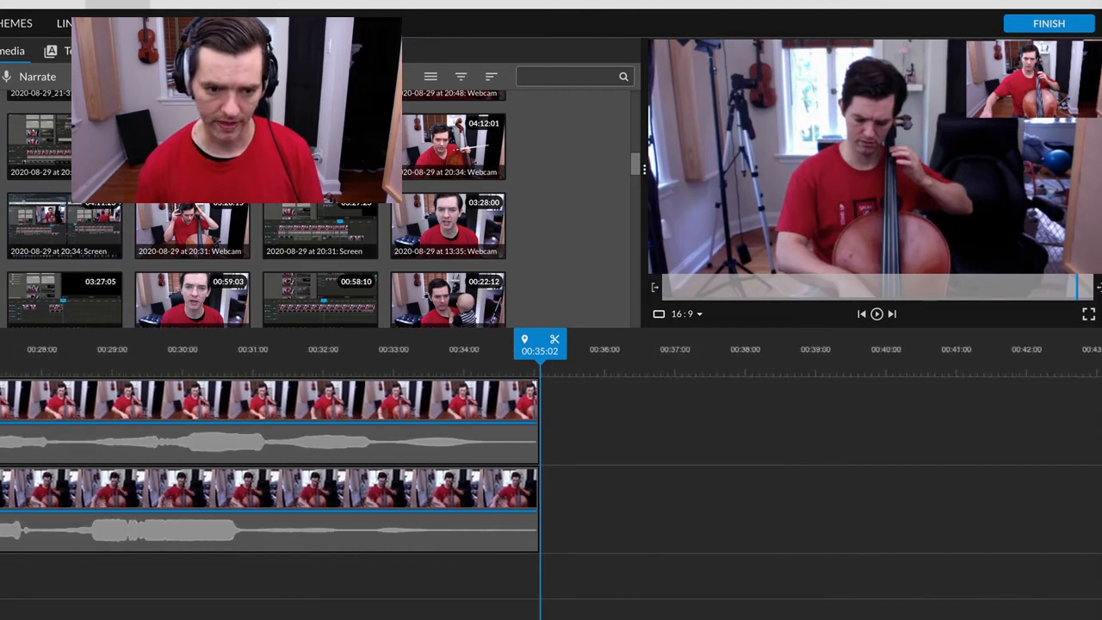
pyautogui.press('-')
pyautogui.press('-')
pyautogui.press('-')
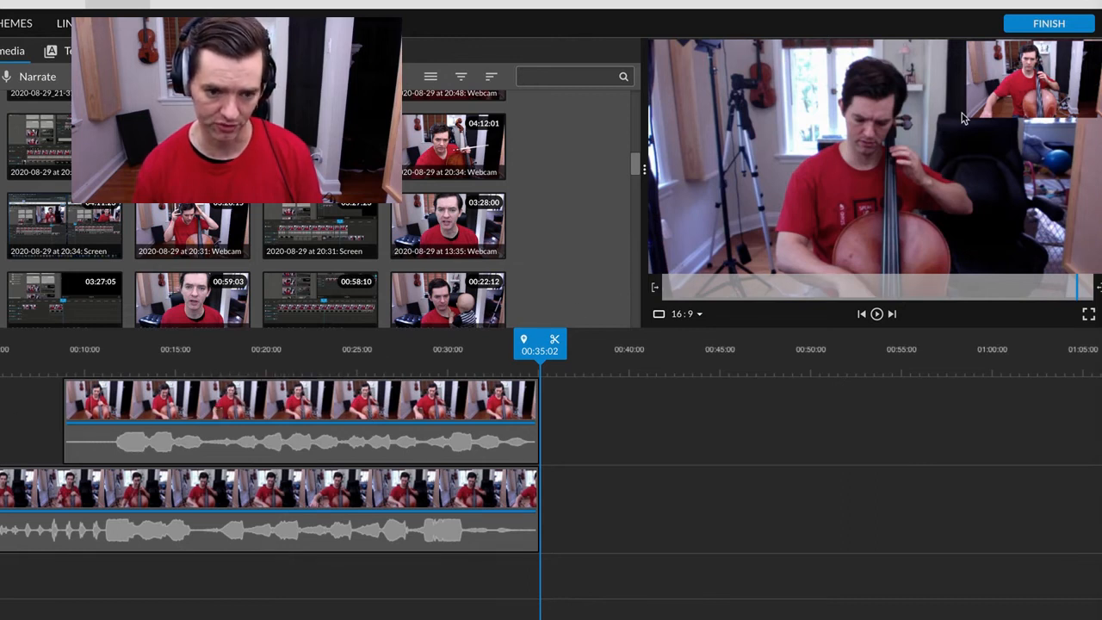
pyautogui.click(495, 369)
pyautogui.moveTo(440, 369); pyautogui.dragTo(101, 369)
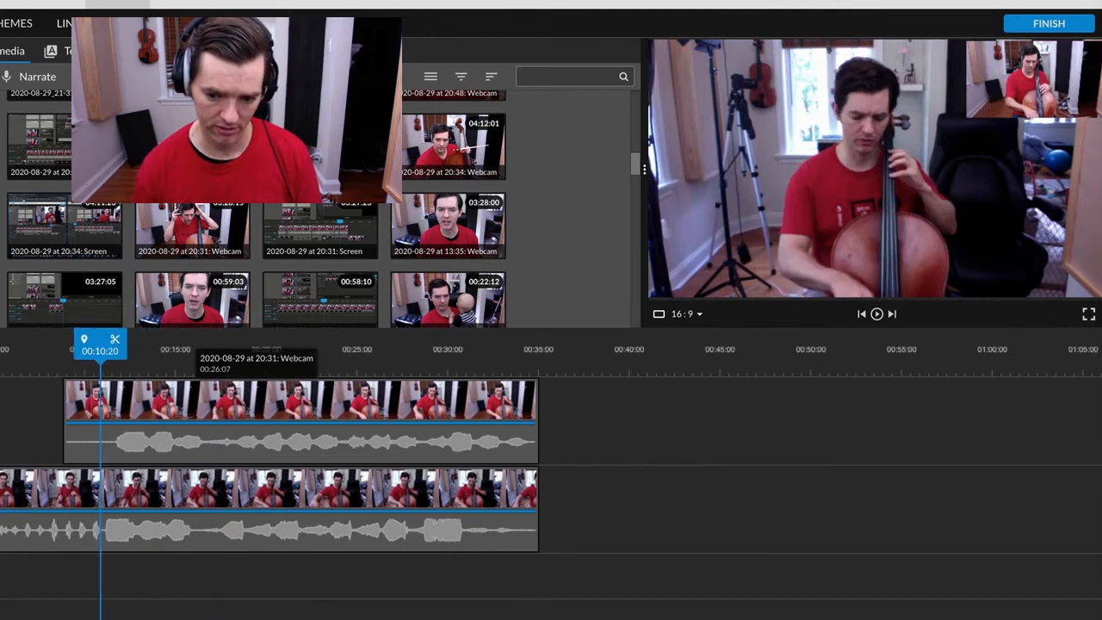
pyautogui.press('+')
pyautogui.press('+')
pyautogui.press('+')
pyautogui.press('+')
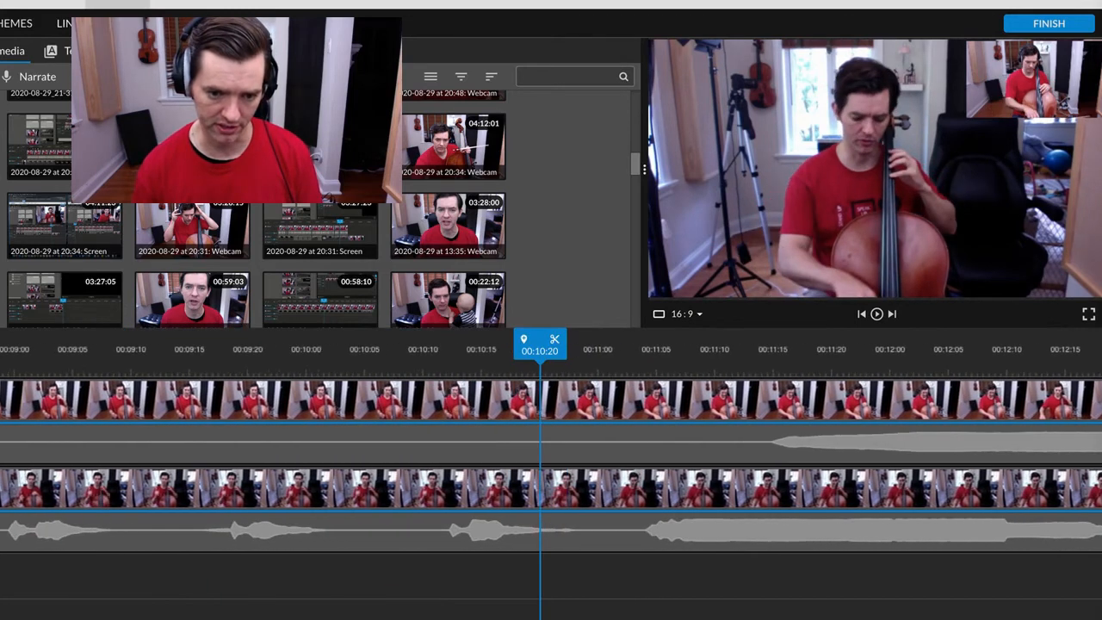
pyautogui.press('+')
pyautogui.moveTo(533, 336); pyautogui.dragTo(445, 349)
pyautogui.press('space')
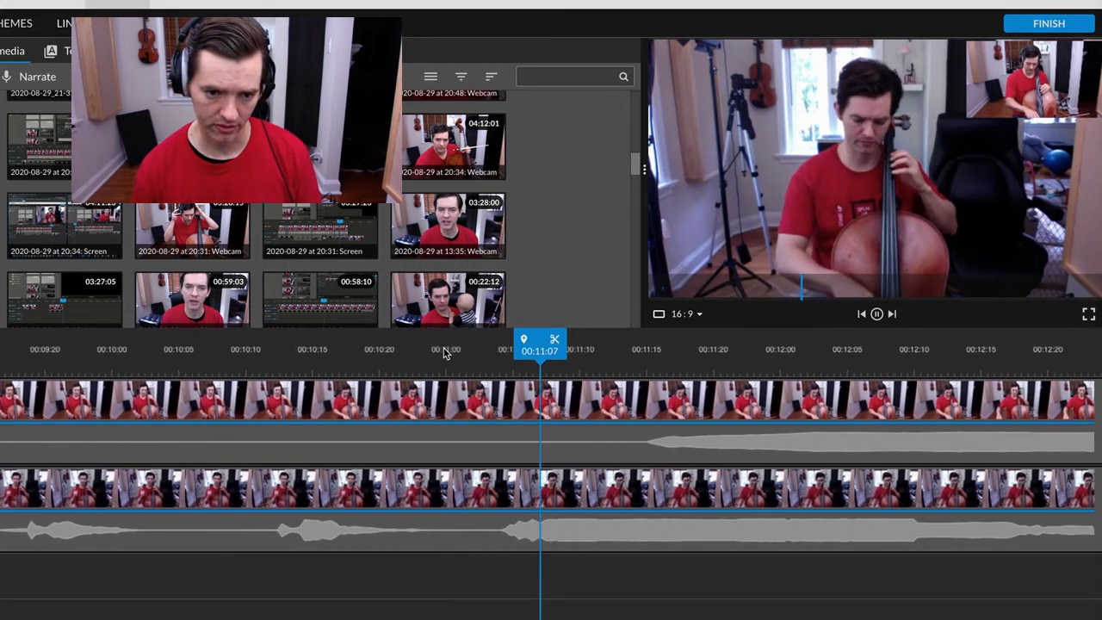
pyautogui.press('space')
# Split both clips just before the first note at about 00:10:23 and delete the count-in segments before the cut
pyautogui.moveTo(542, 338); pyautogui.dragTo(404, 348)
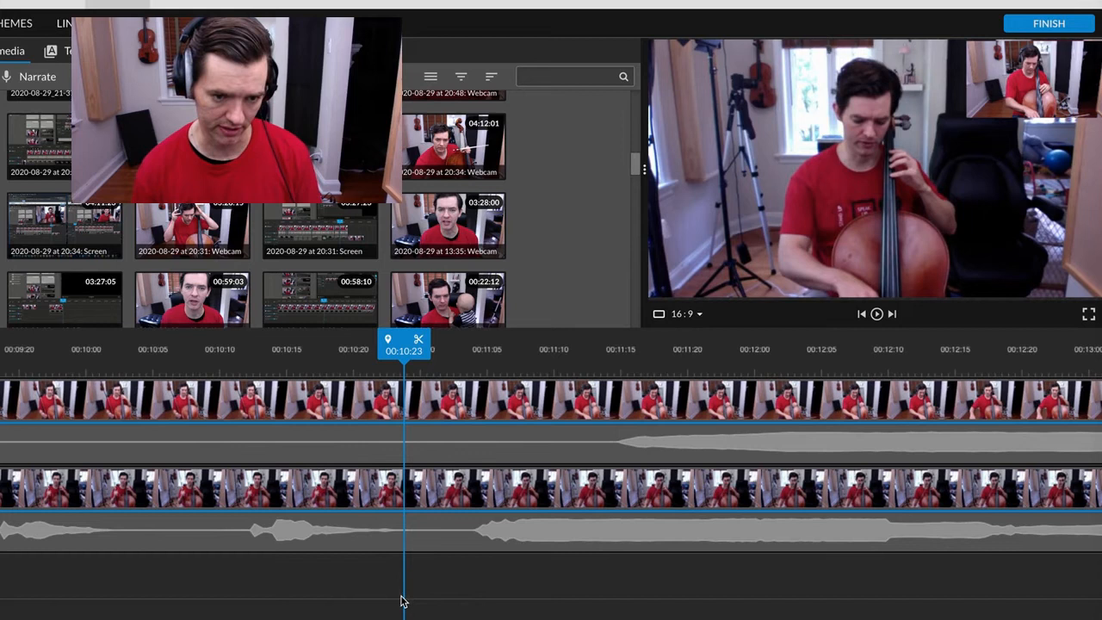
pyautogui.click(419, 341)
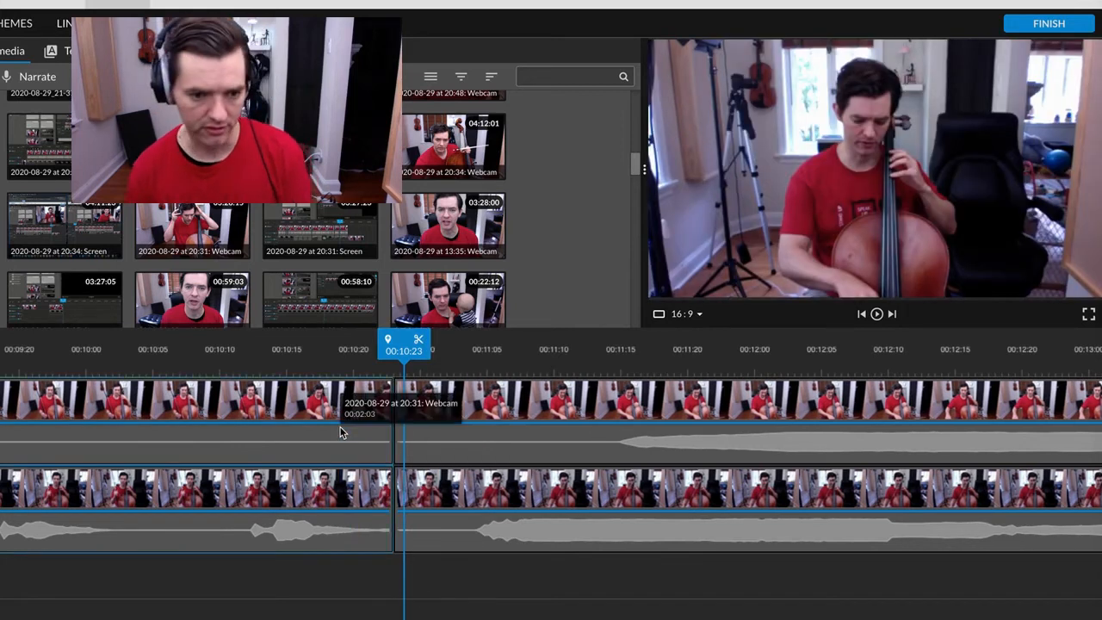
pyautogui.press('Delete')
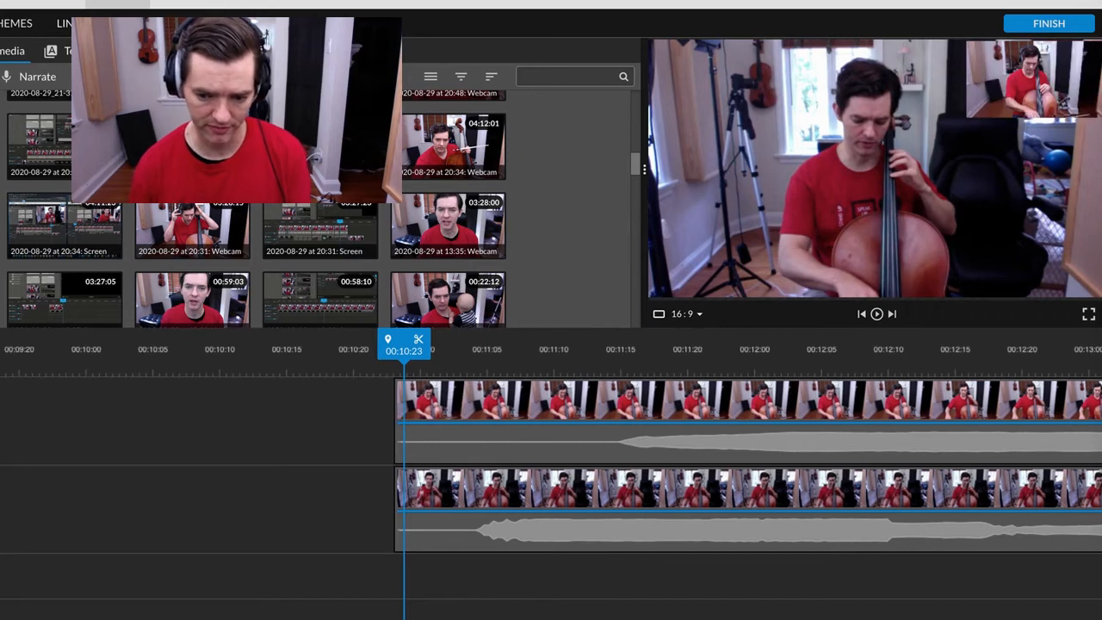
# Select both trimmed clips and move them together to the start of the timeline
pyautogui.press('-')
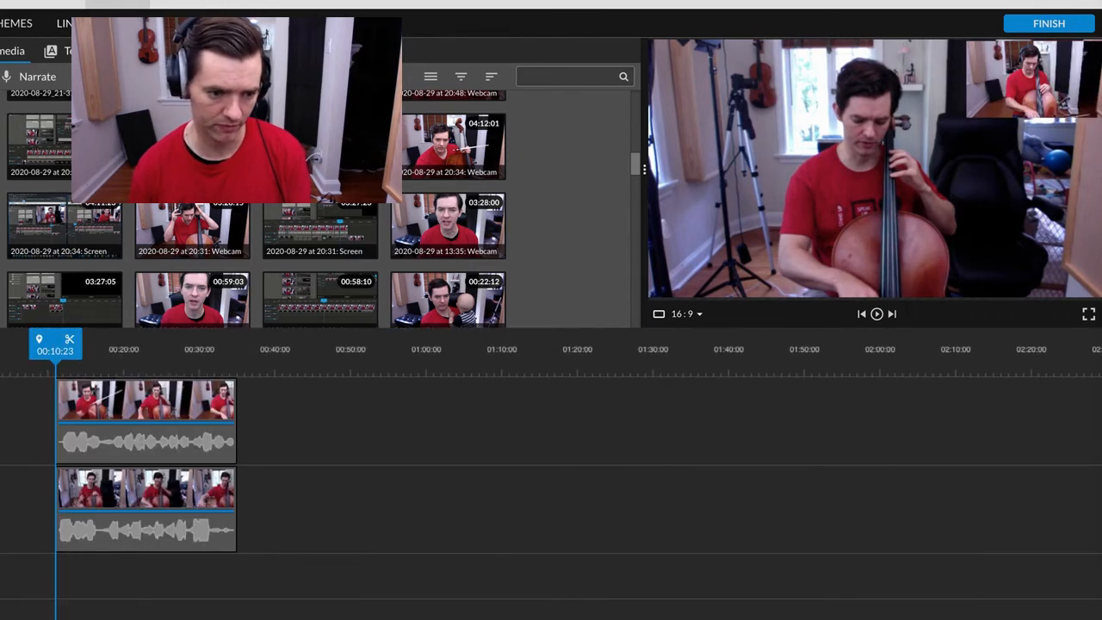
pyautogui.moveTo(201, 617); pyautogui.dragTo(60, 428)
pyautogui.moveTo(51, 434); pyautogui.dragTo(51, 433)
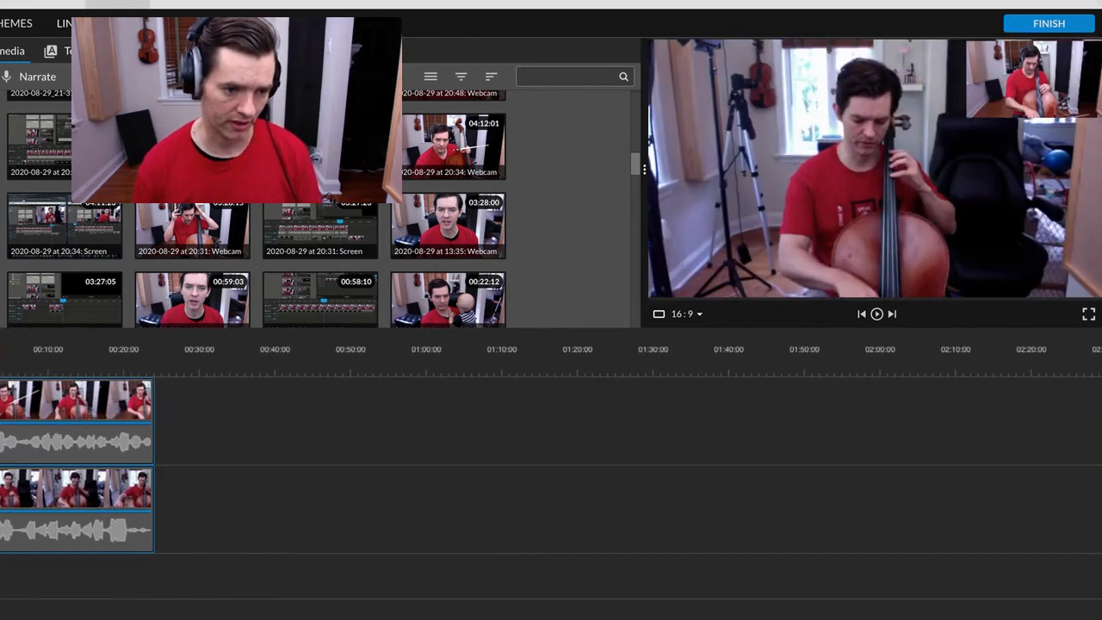
# Play the trimmed ensemble from near the beginning of the timeline
pyautogui.moveTo(0, 336); pyautogui.dragTo(51, 336)
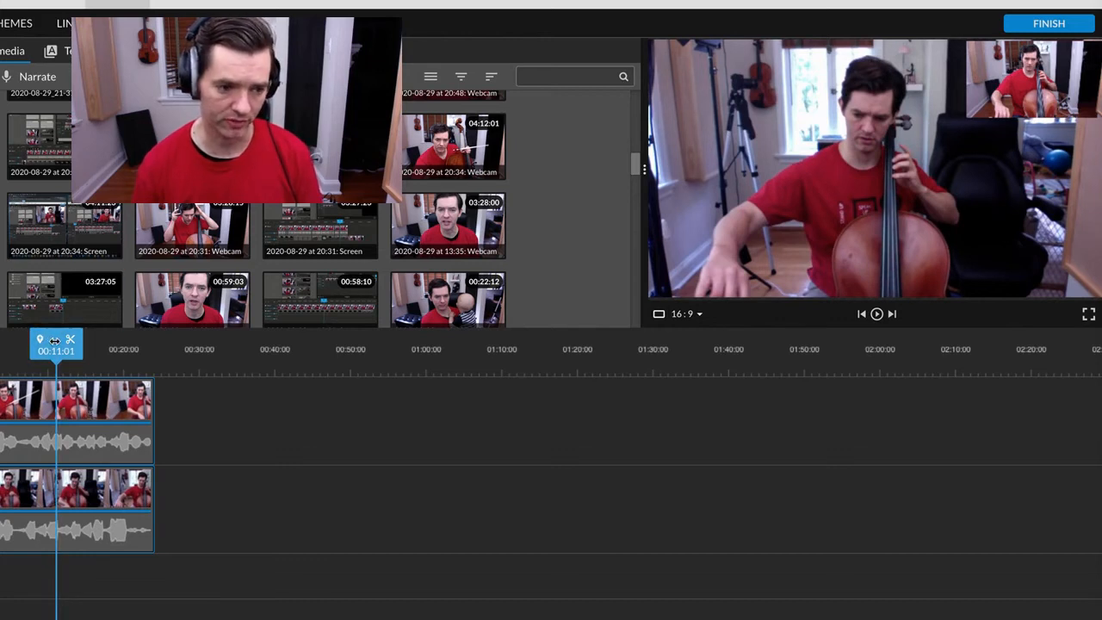
pyautogui.moveTo(56, 337); pyautogui.dragTo(2, 338)
pyautogui.press('space')
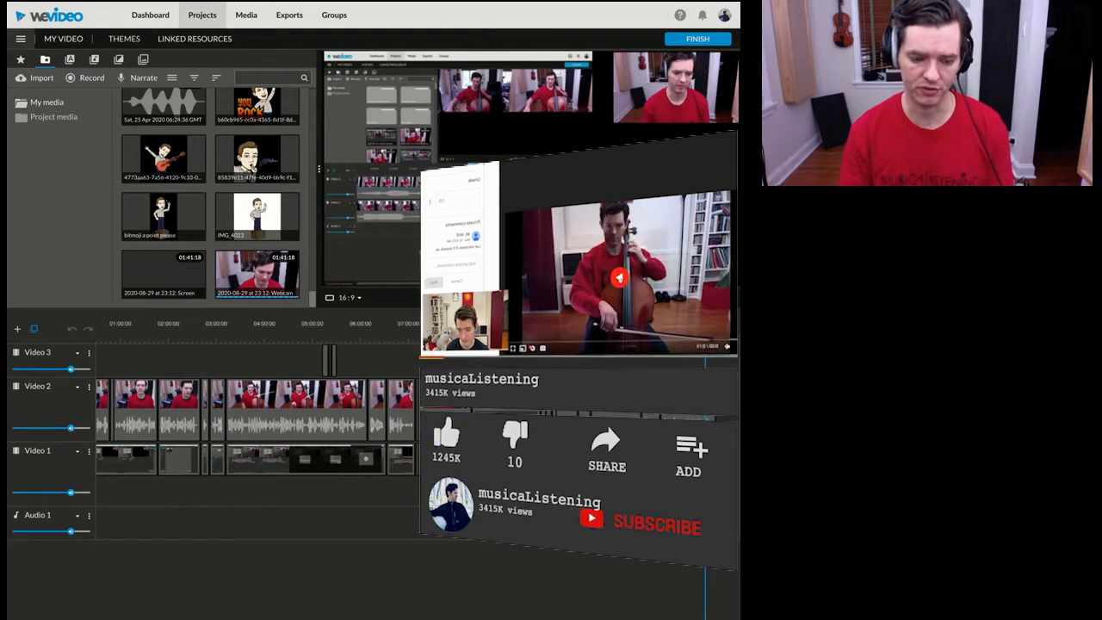
# Save the current video edit under its existing name
pyautogui.click(698, 39)
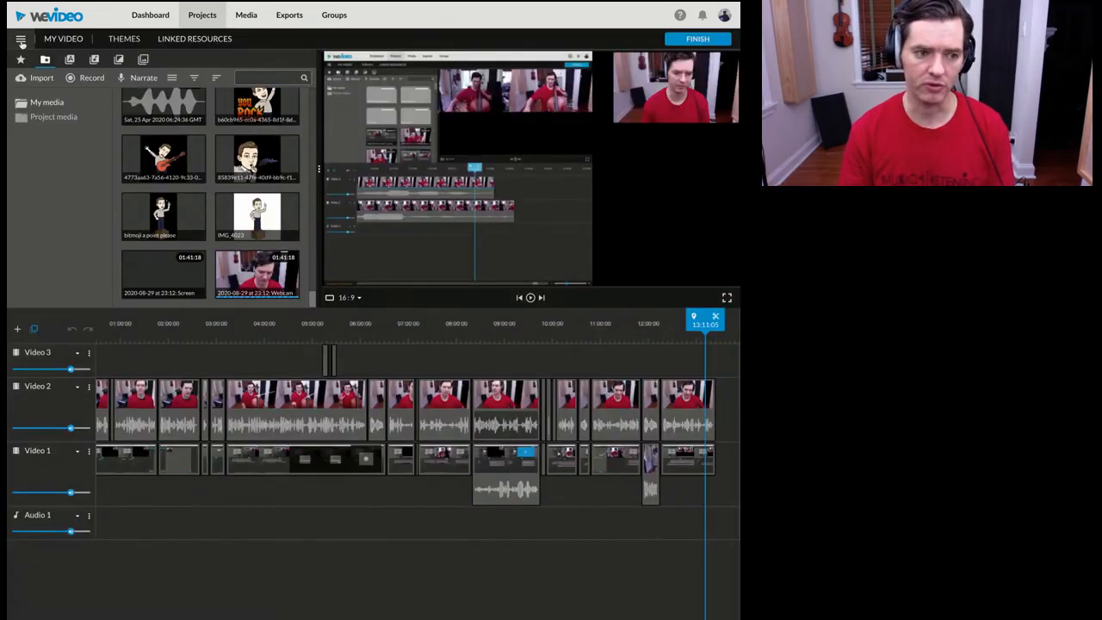
pyautogui.click(21, 40)
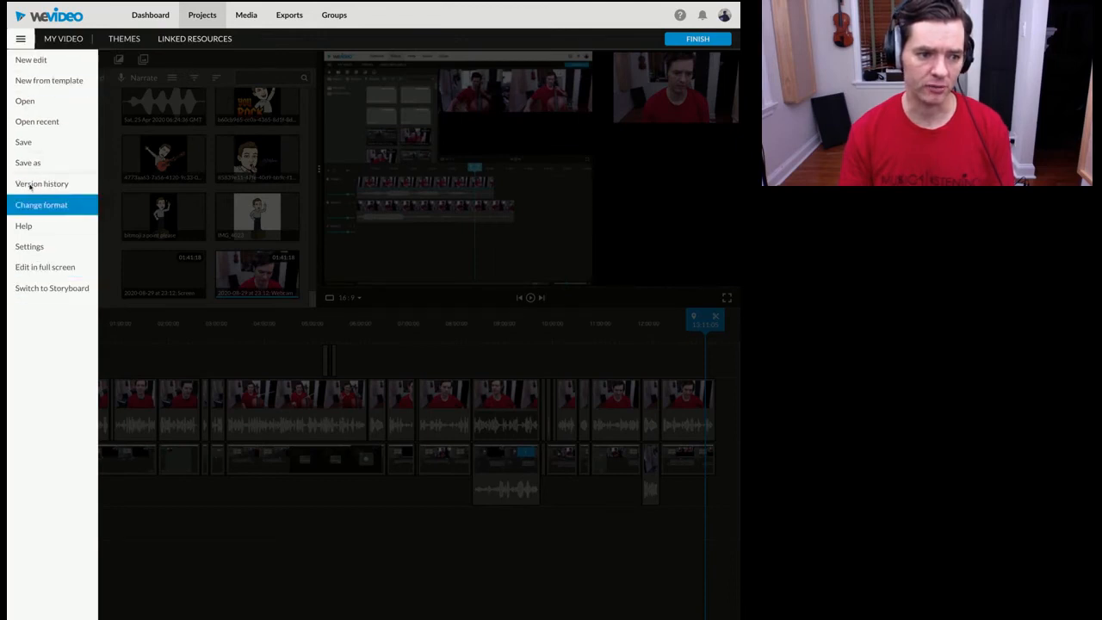
pyautogui.click(24, 143)
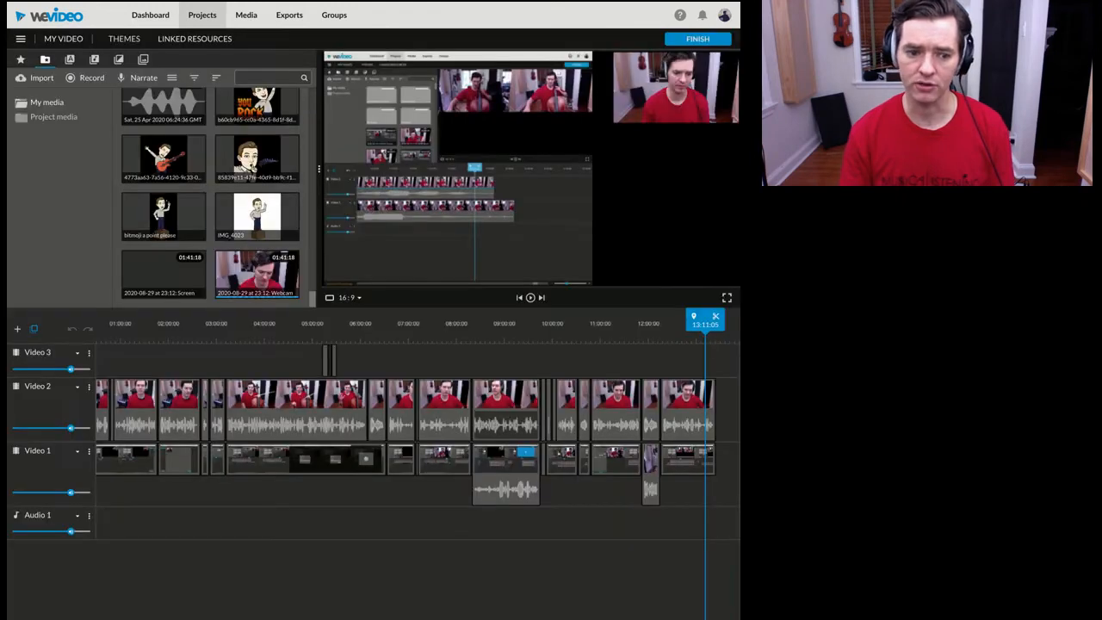
# Go to the project list, open the Tutorial Virtual Ensemble project and reopen its most recently modified My Video edit
pyautogui.click(244, 16)
pyautogui.click(206, 16)
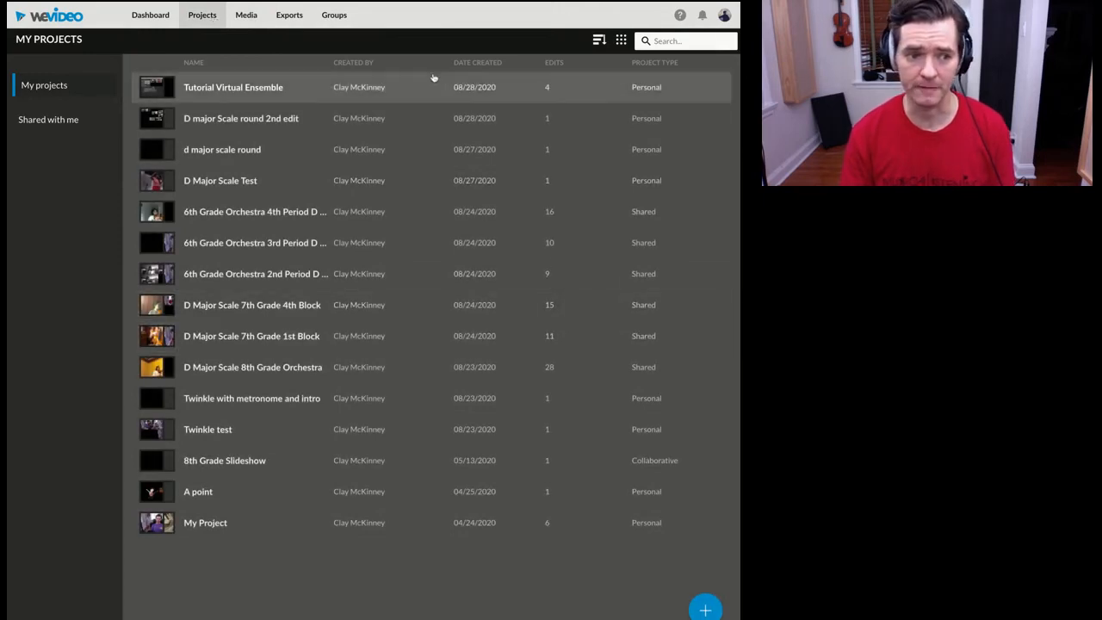
pyautogui.doubleClick(250, 88)
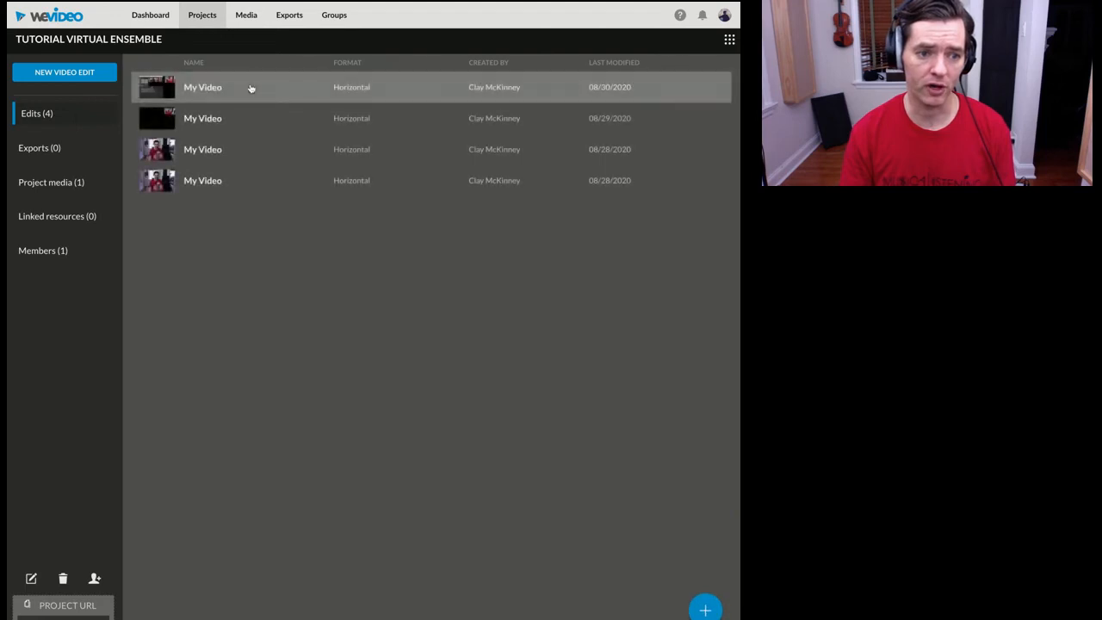
pyautogui.doubleClick(251, 89)
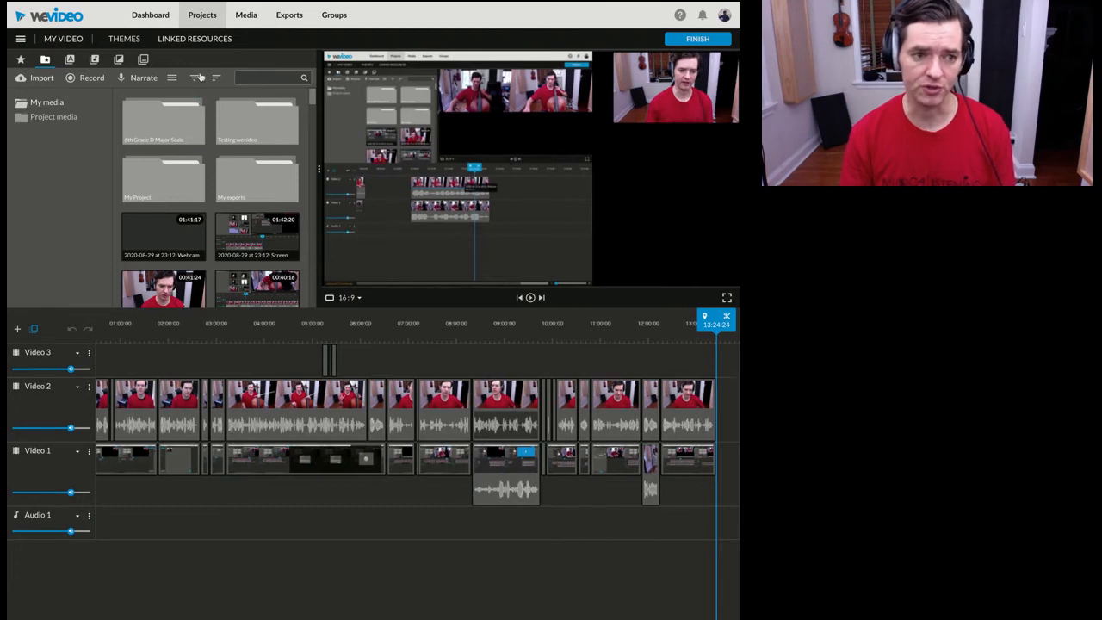
# View the export title prompt without exporting, and return to the Tutorial Virtual Ensemble project's list of edits
pyautogui.click(676, 43)
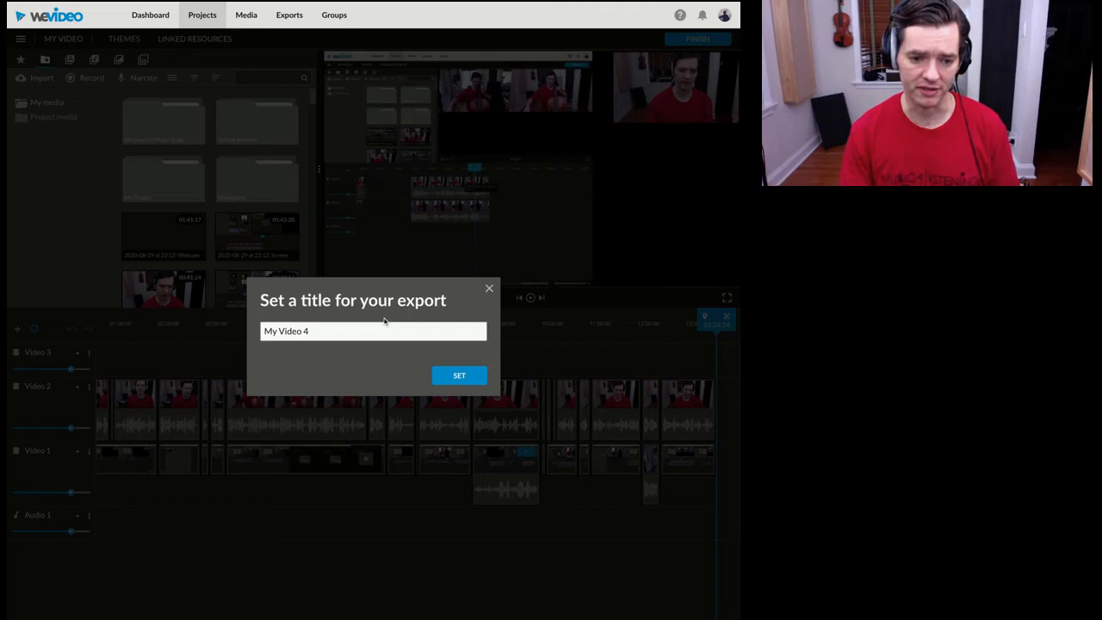
pyautogui.click(489, 290)
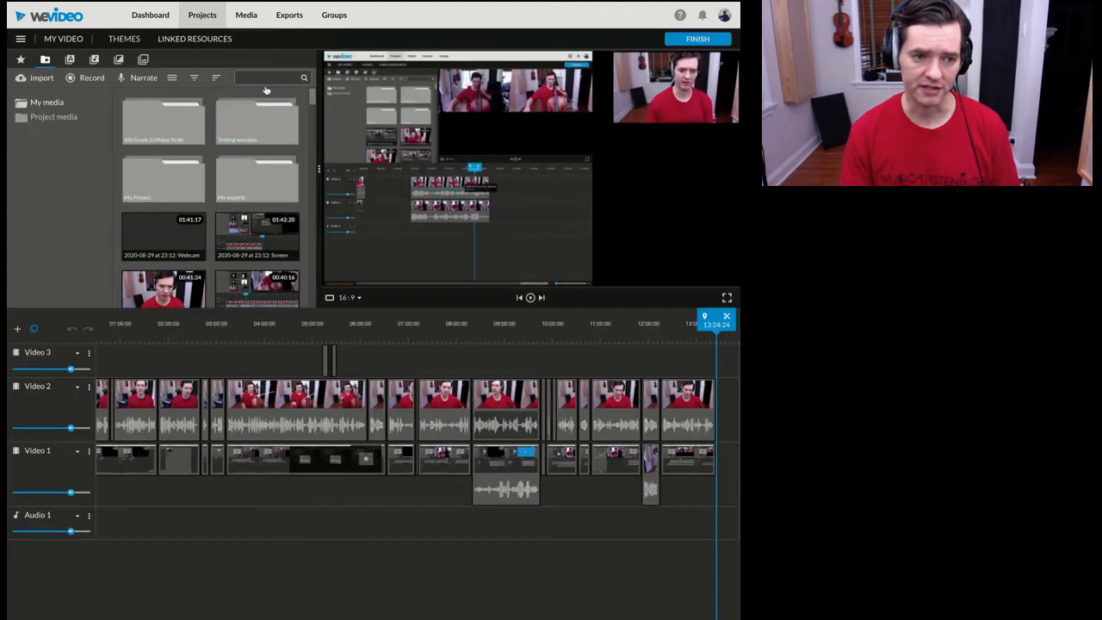
pyautogui.click(202, 18)
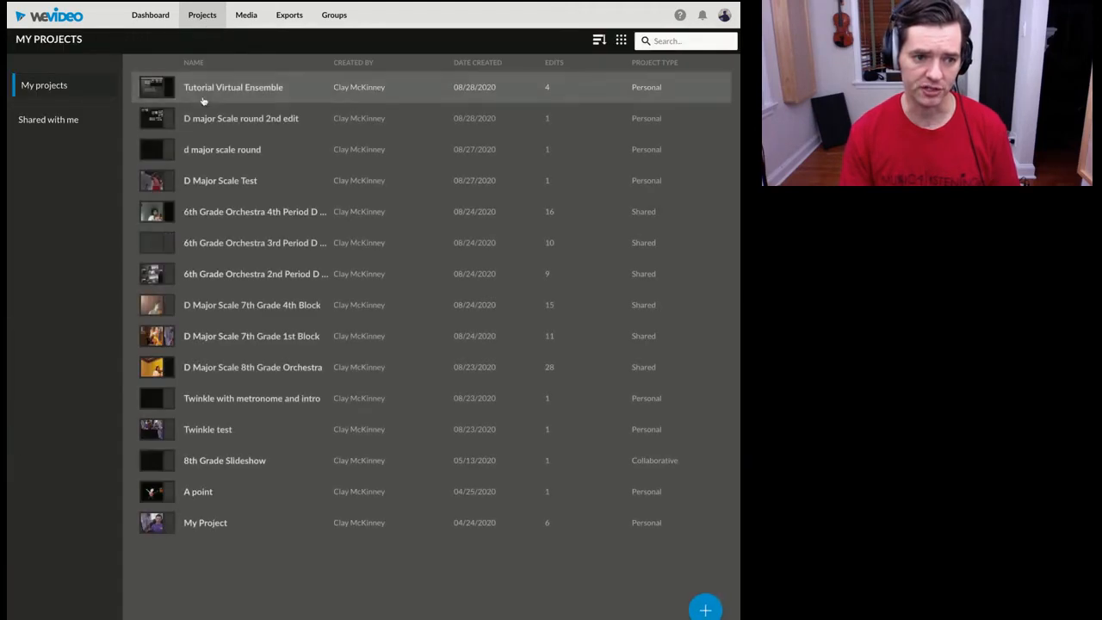
pyautogui.doubleClick(205, 88)
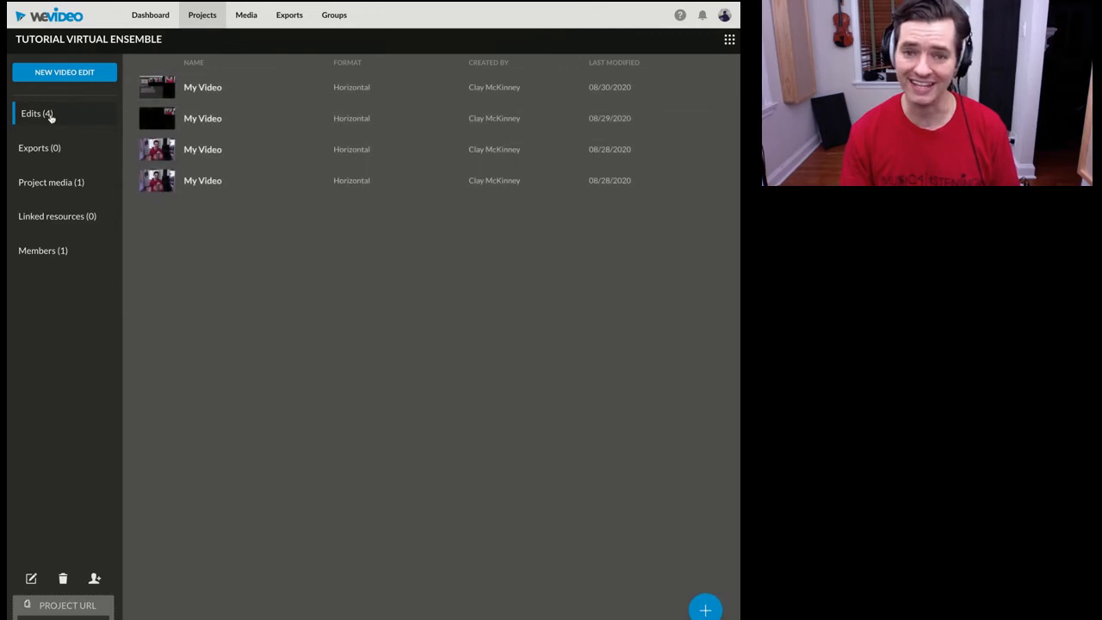